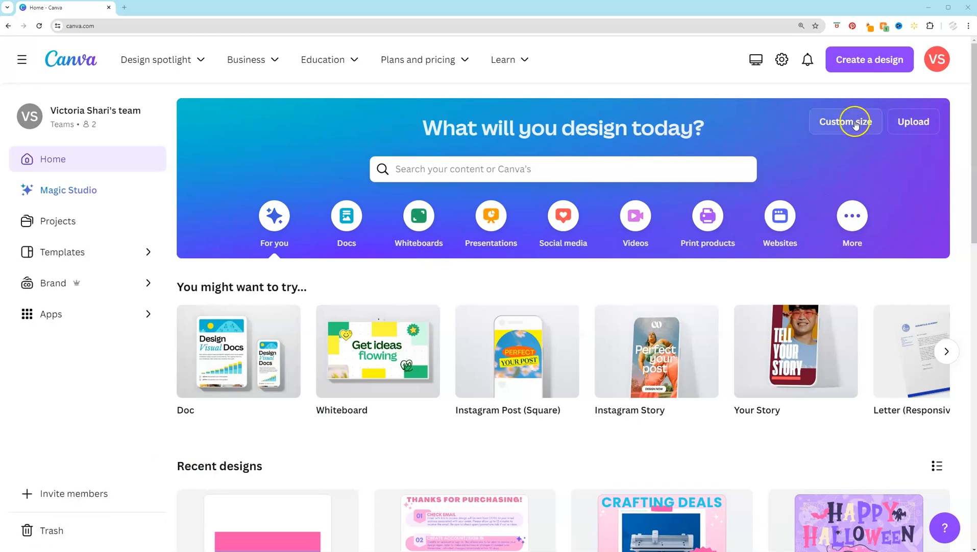
- Create a new custom-size design measuring 2.75 × 2.75 in
left_click(833, 127)
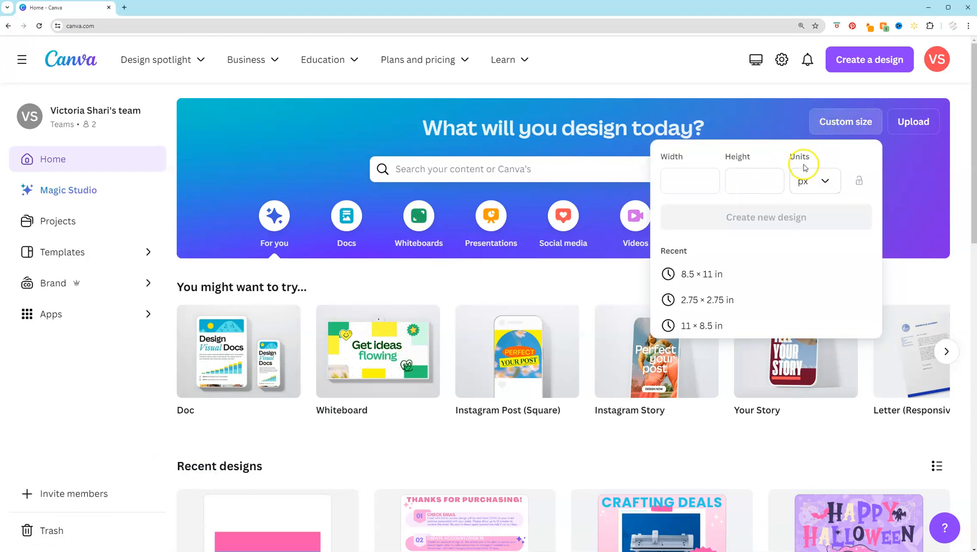
left_click(814, 182)
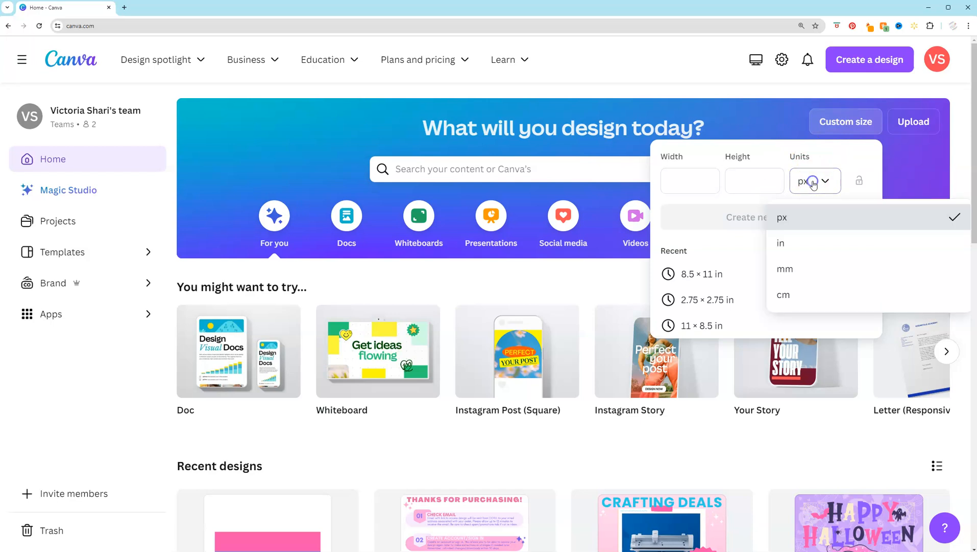
left_click(809, 243)
left_click(686, 188)
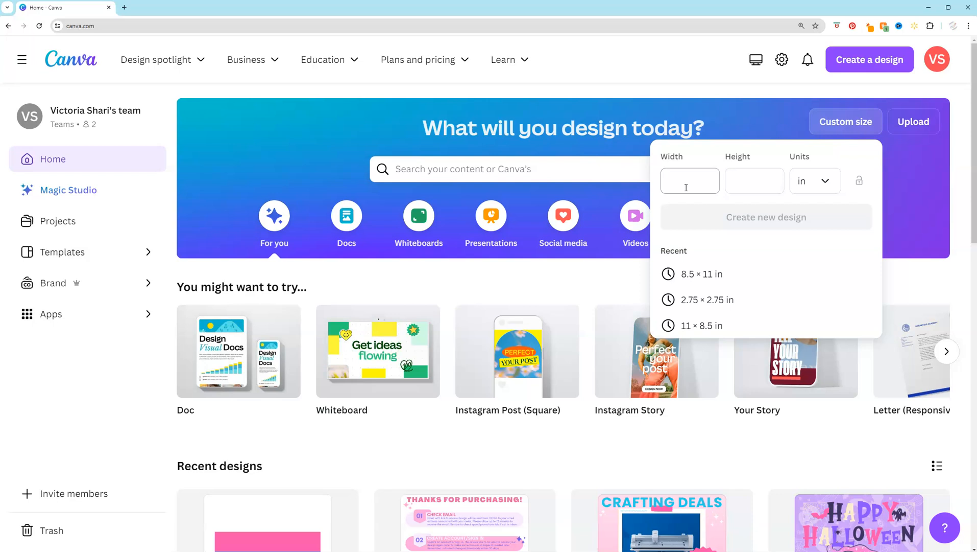
type("2.75")
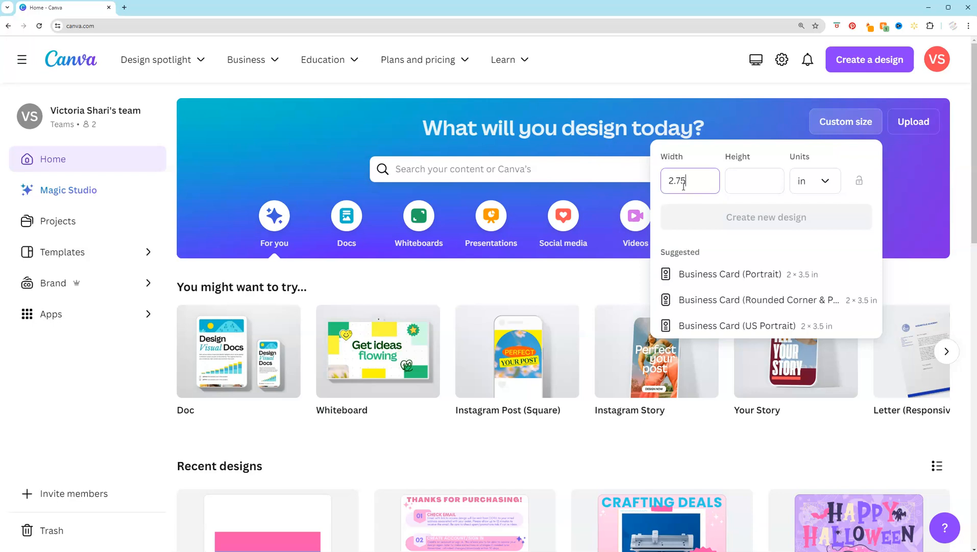
key("Tab")
type("2.7")
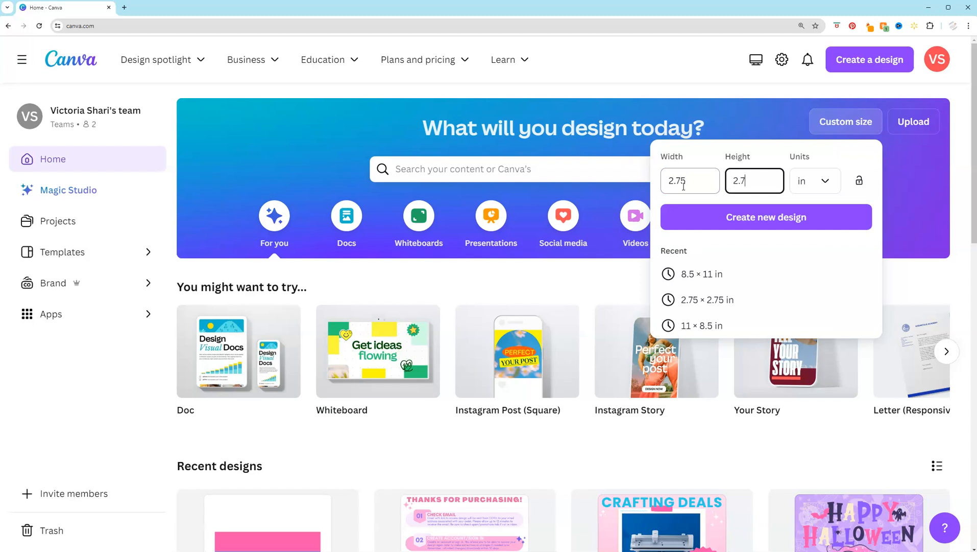
type("5")
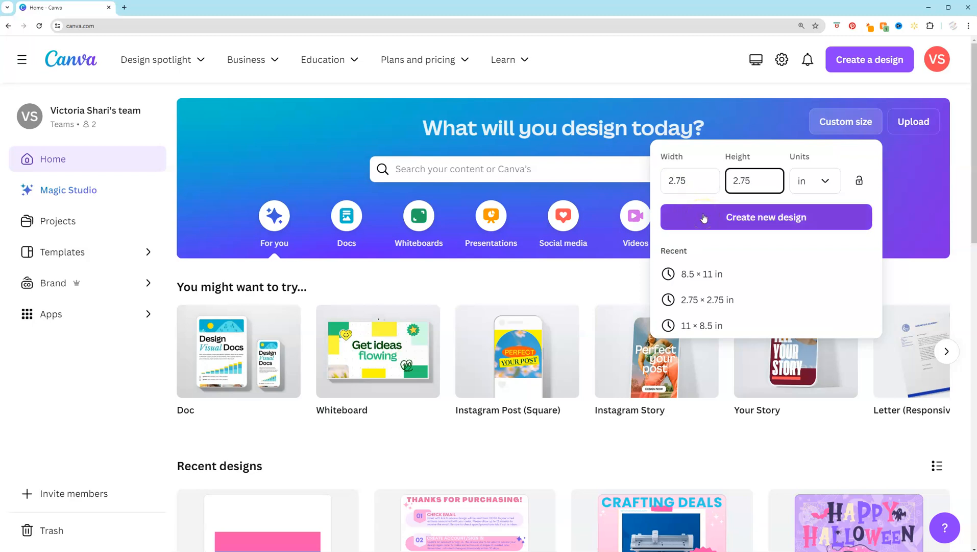
left_click(704, 218)
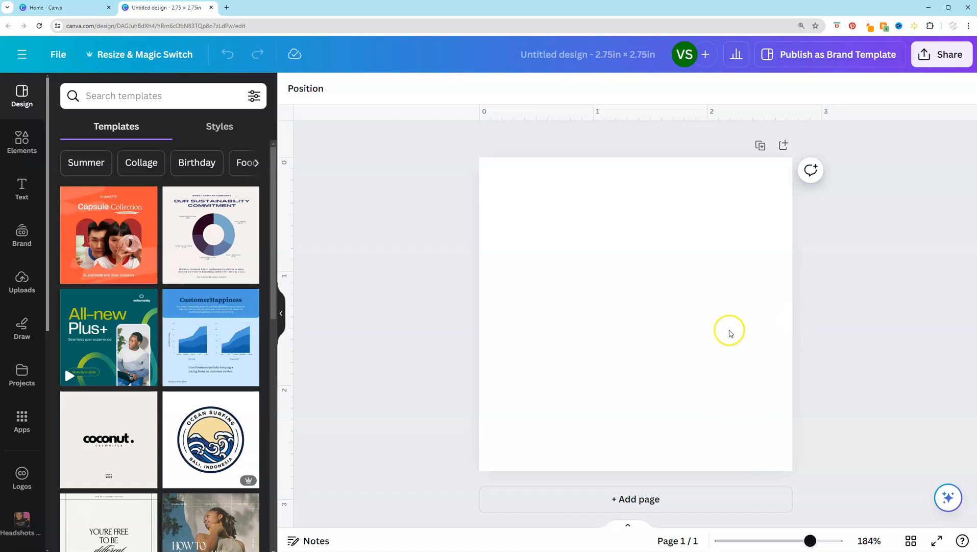
- Add a circle shape to the page and enlarge it to about 1.4 in wide
left_click(22, 142)
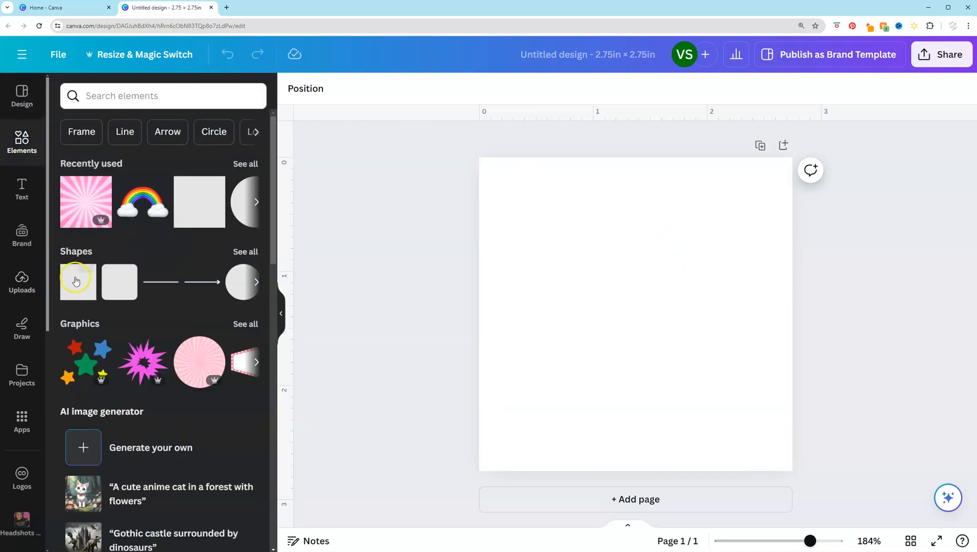
left_click(257, 282)
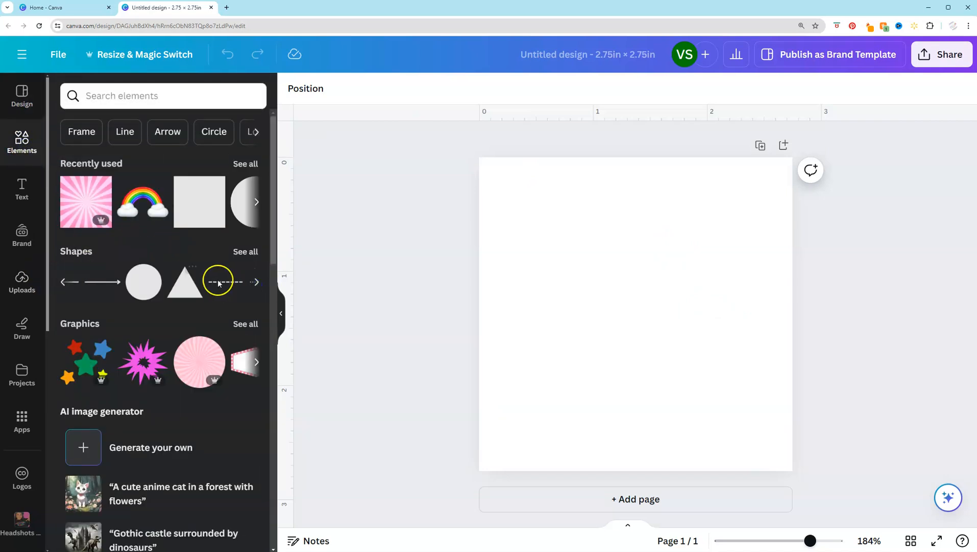
left_click(85, 275)
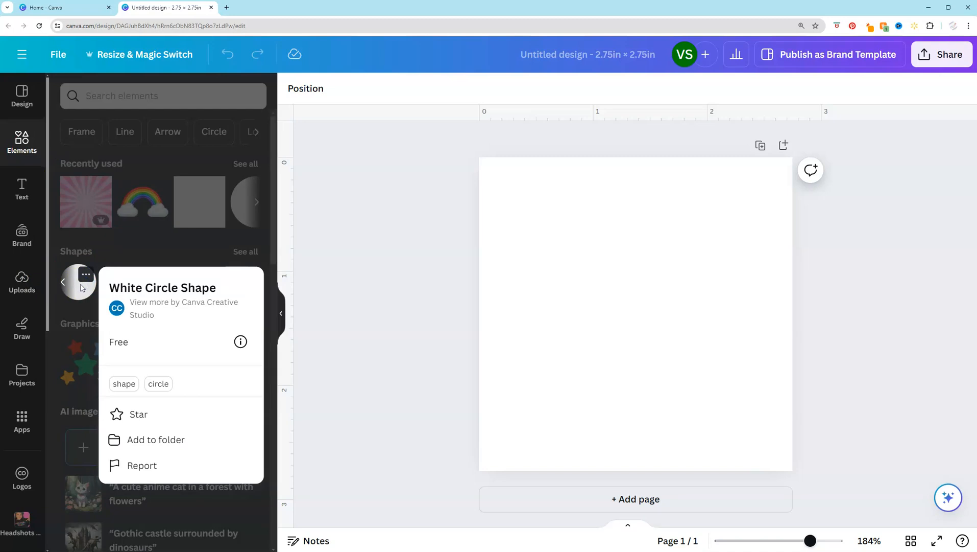
left_click(81, 284)
left_click(82, 285)
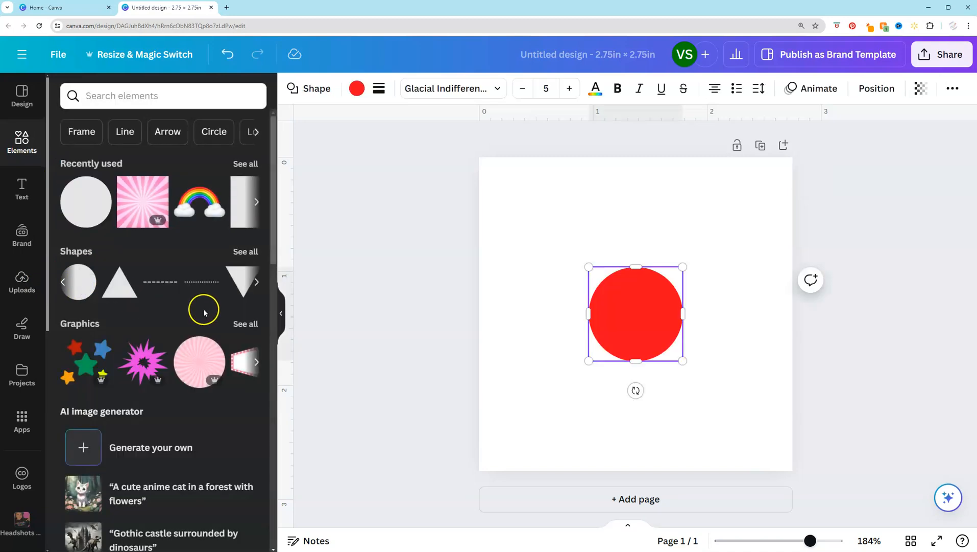
left_click_drag(643, 325, 624, 326)
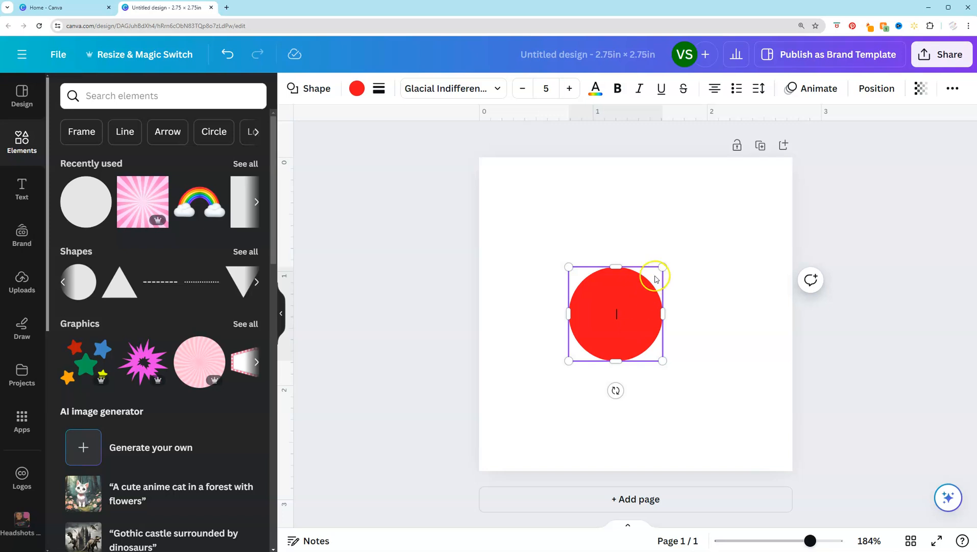
left_click_drag(662, 267, 728, 201)
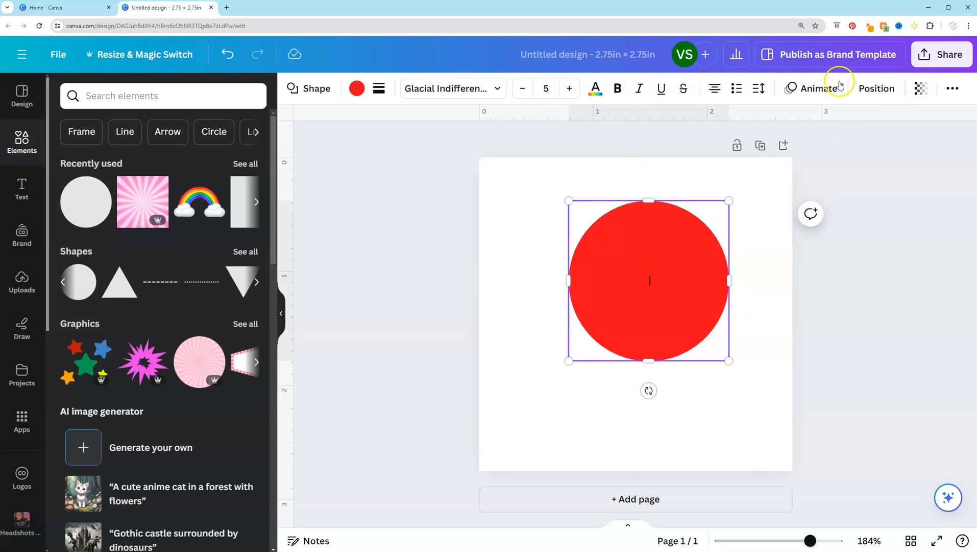
- Lock the circle's aspect ratio and set its width to 2.25 in
left_click(874, 89)
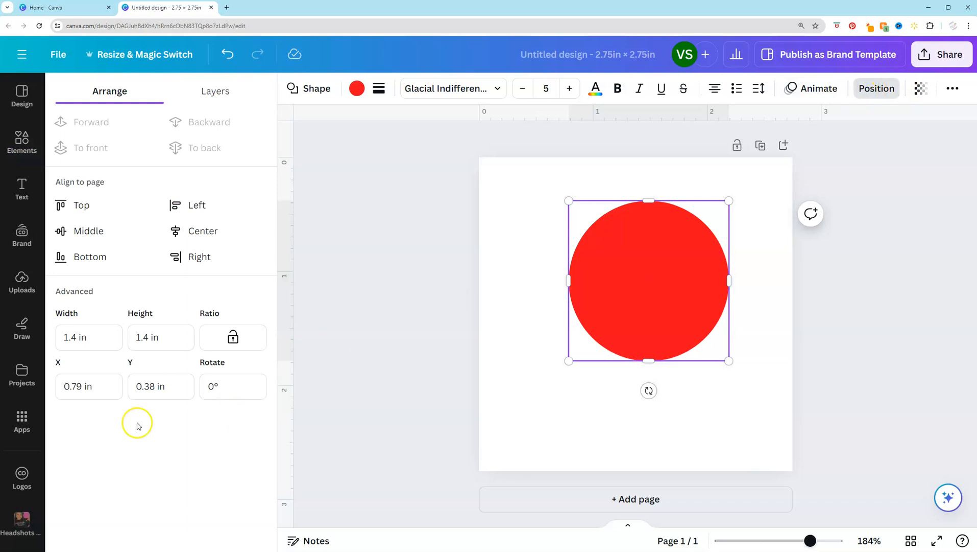
left_click(248, 343)
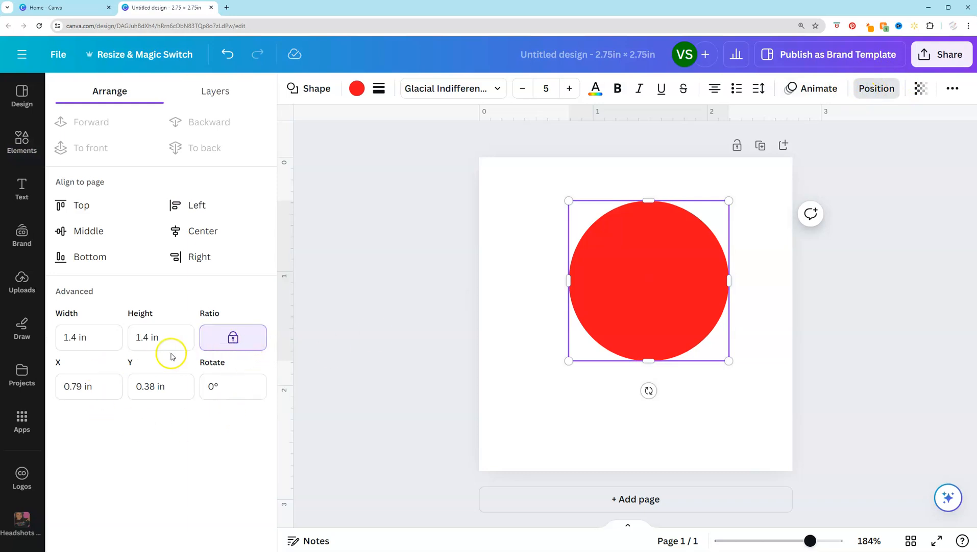
left_click(74, 341)
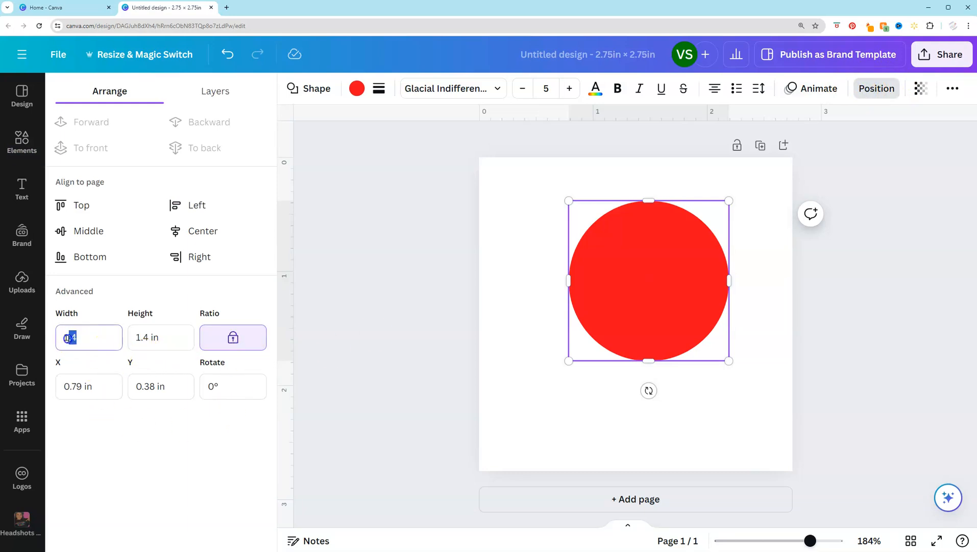
type("2.25")
key("Return")
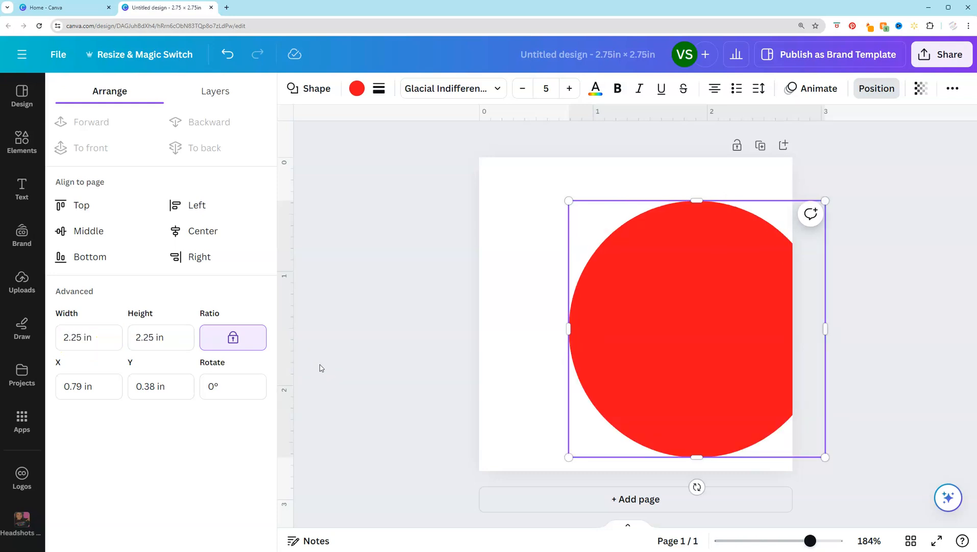
- Move the circle to the exact centre of the page, 0.25 in from the left and top page edges
double_click(698, 332)
left_click_drag(626, 357, 556, 342)
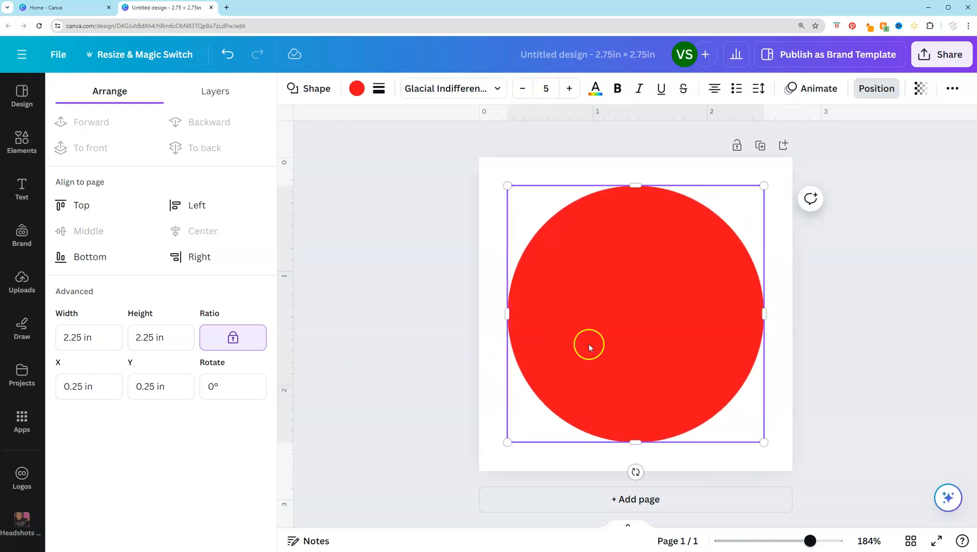
left_click(829, 364)
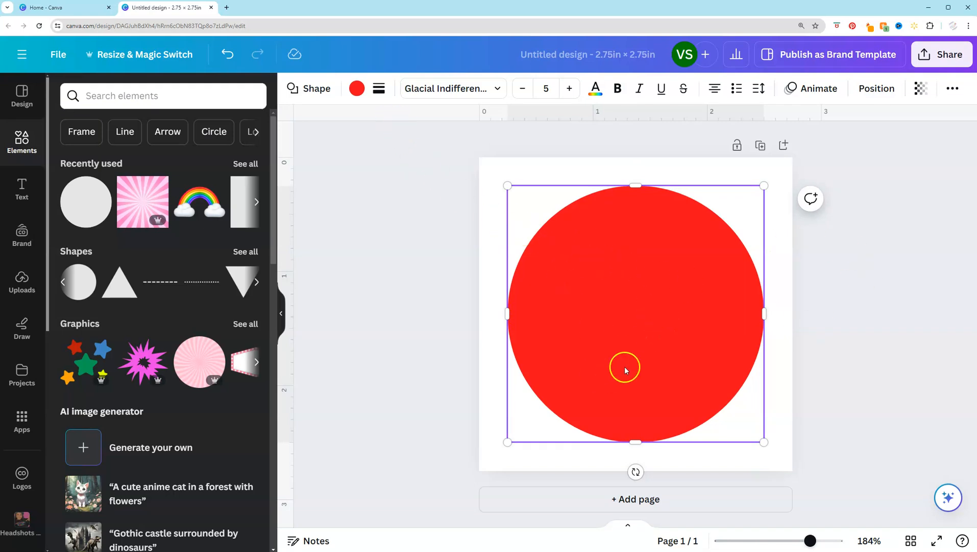
- Give the circle a solid border with a weight of 1
left_click(374, 95)
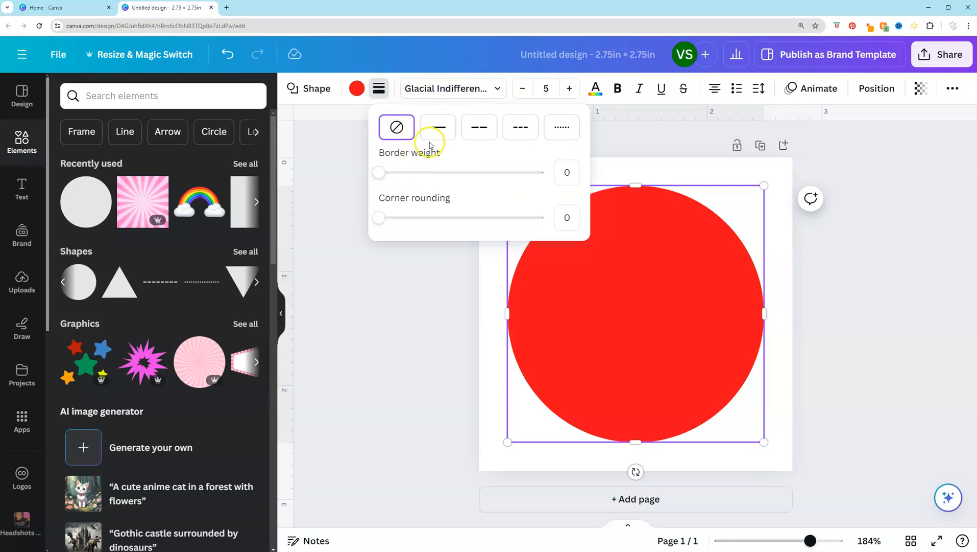
left_click(435, 127)
left_click(387, 178)
left_click_drag(387, 178, 381, 179)
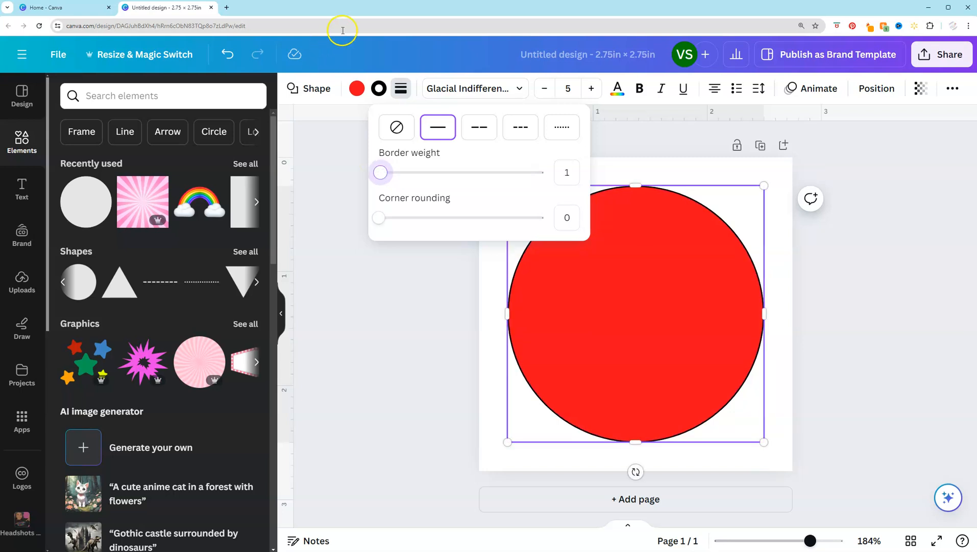
- Set the circle's fill to no colour so only its outline is drawn
left_click(356, 89)
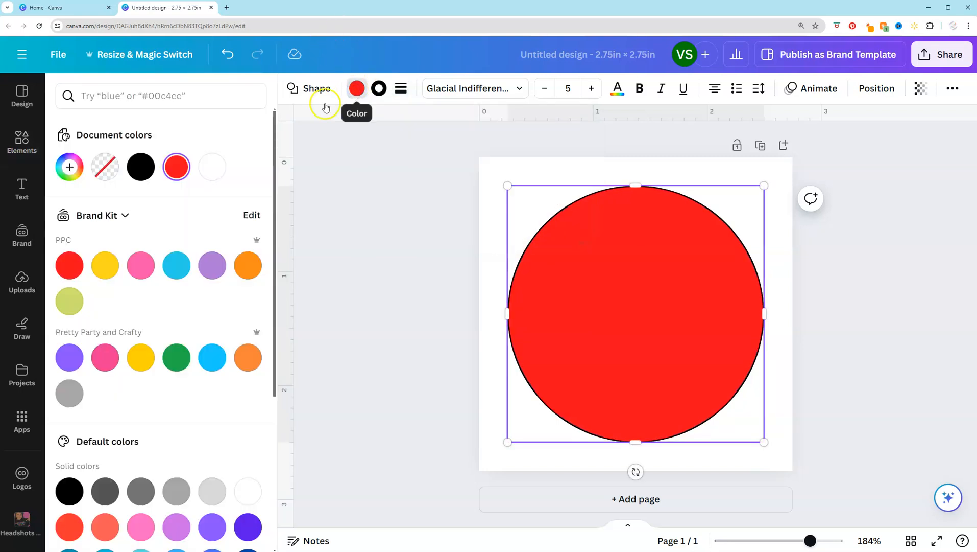
left_click(116, 168)
left_click(406, 254)
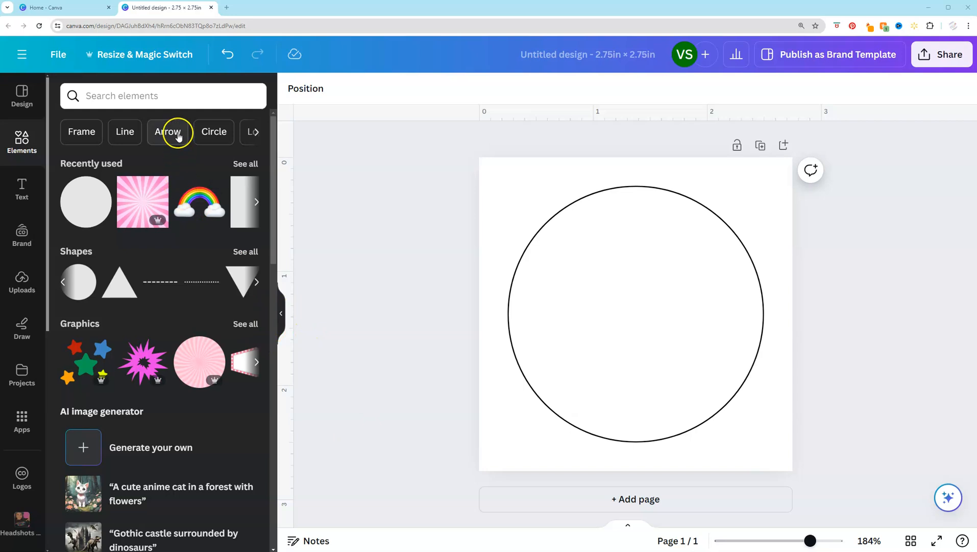
- Search the elements for "spiral pink background" and add the first pink swirl graphic to the page
left_click(176, 97)
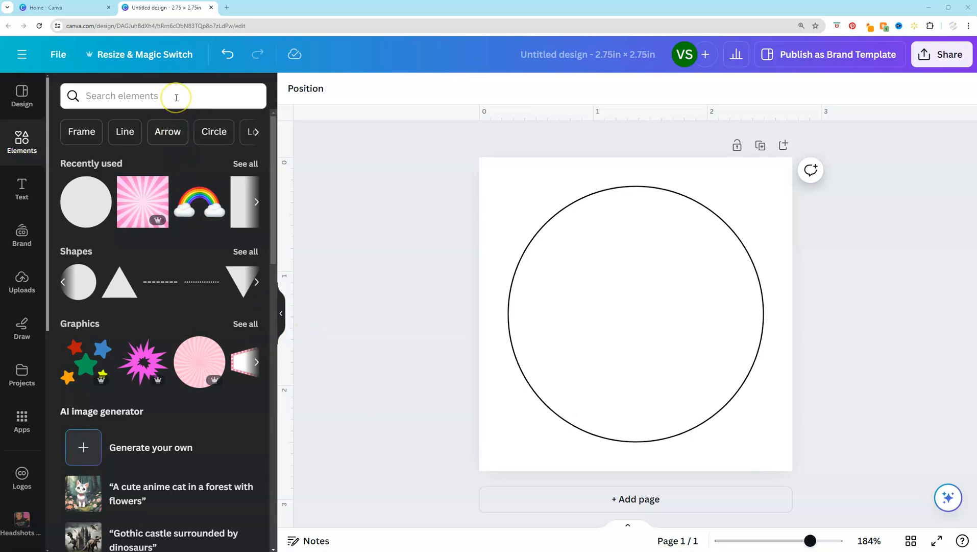
left_click(22, 142)
left_click(167, 96)
left_click(137, 123)
type("spiral")
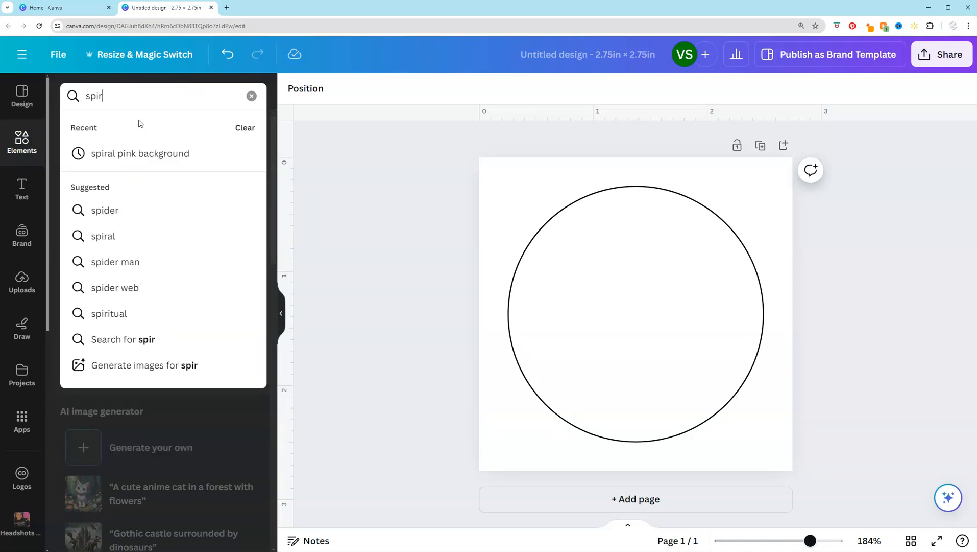
left_click(140, 159)
left_click(71, 229)
- Align the pink swirl graphic to the page's top-left corner and enlarge it to cover the whole page
left_click_drag(706, 356, 652, 312)
left_click(730, 408)
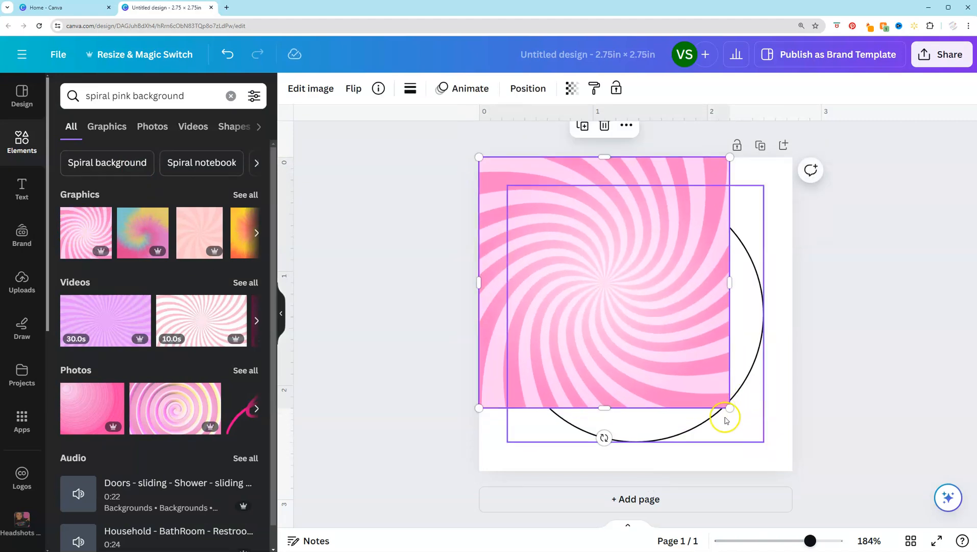
left_click_drag(730, 408, 791, 469)
left_click(724, 337)
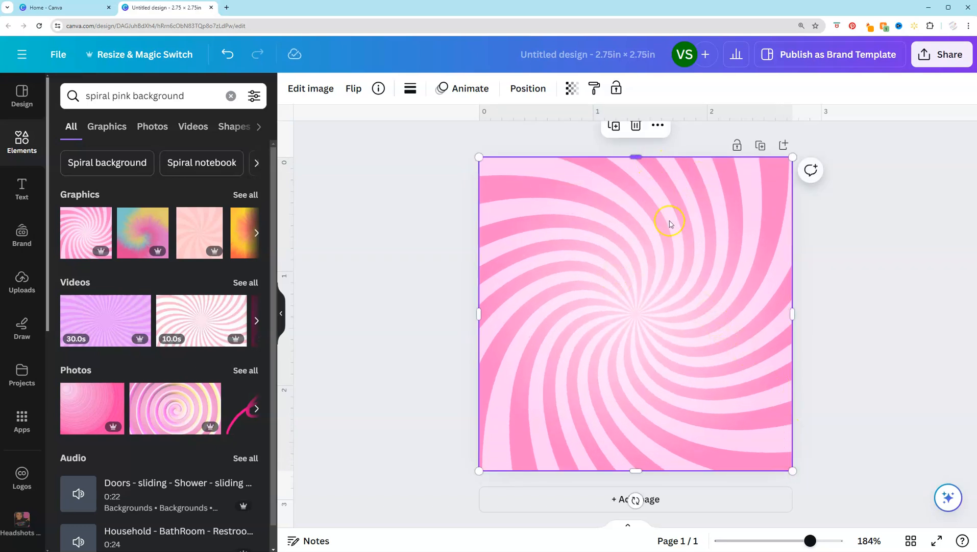
- Send the pink swirl graphic to the back, behind the circle outline
left_click(659, 126)
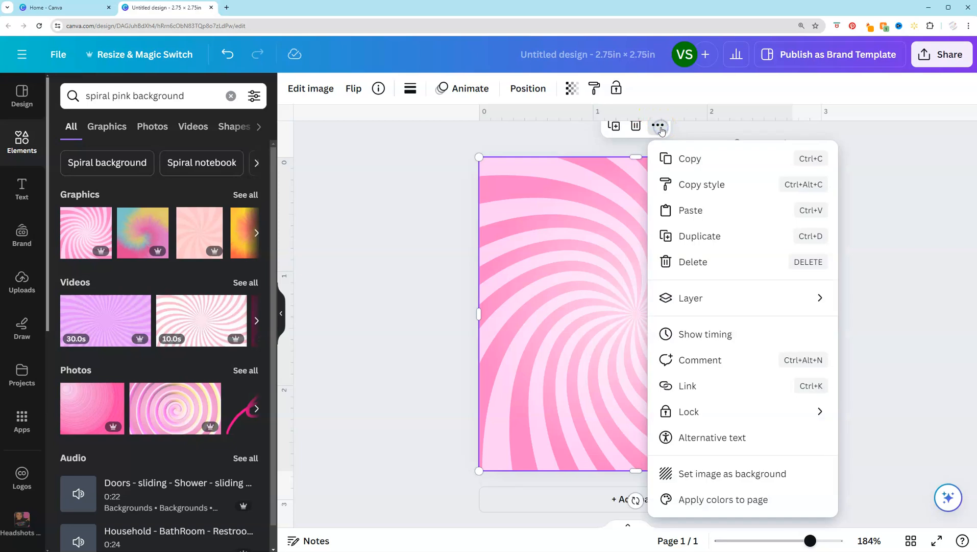
left_click(798, 305)
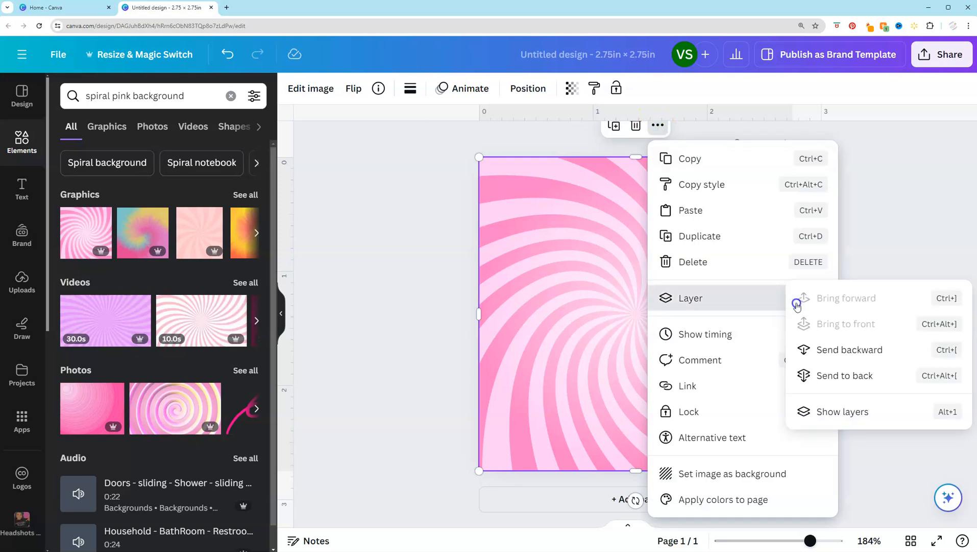
left_click(851, 377)
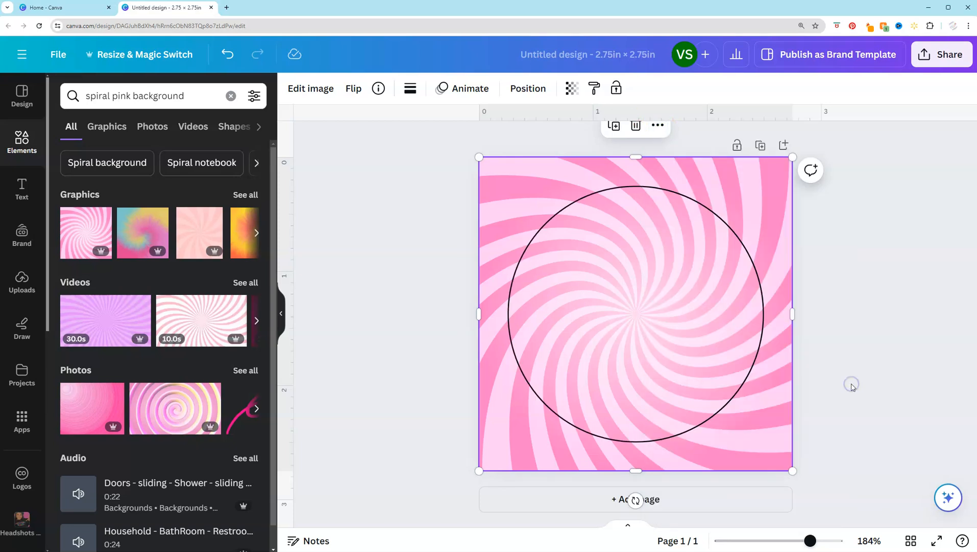
left_click(874, 324)
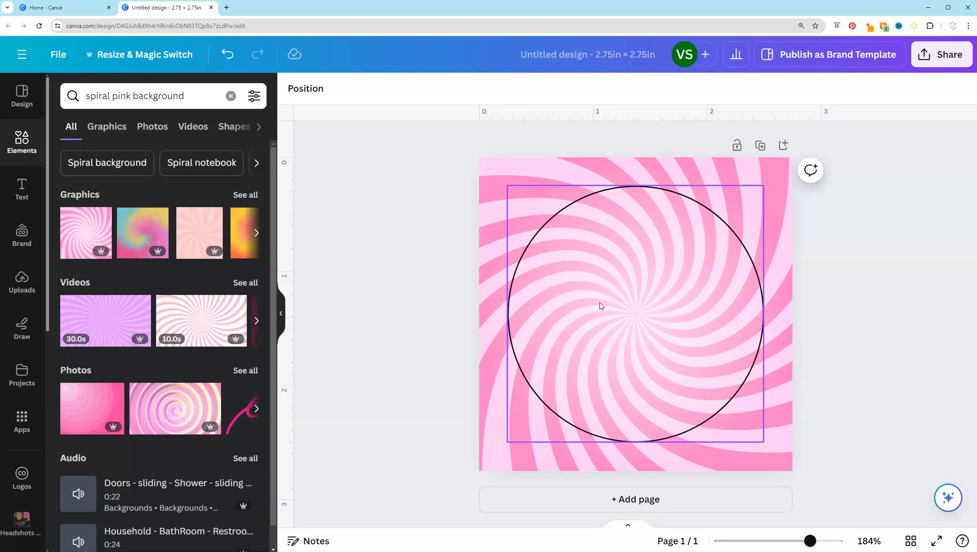
- Add a text box reading TEAM and place it near the top inside the circle
key("t")
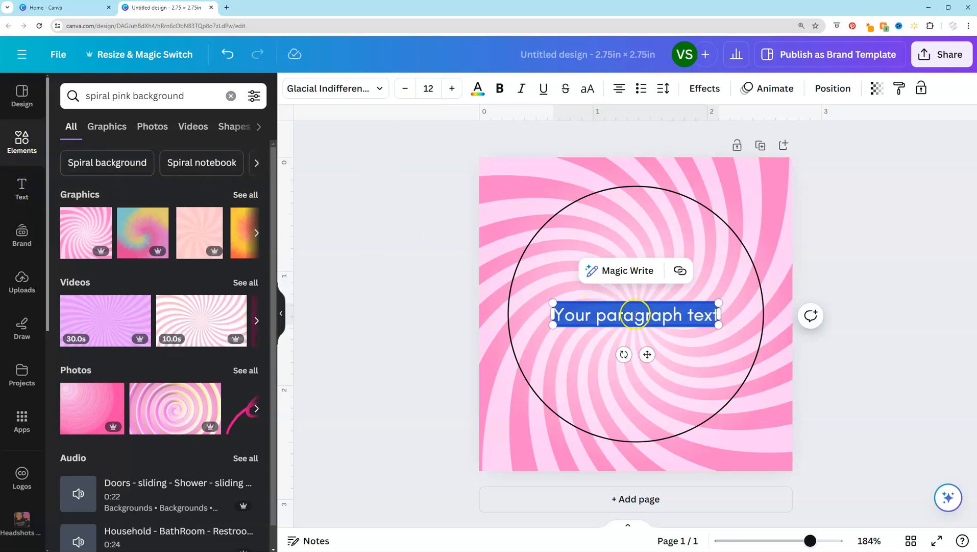
type("TEAM")
left_click_drag(647, 354, 647, 252)
- Set the TEAM text to the Lovelo font at size 24
left_click(330, 88)
left_click(95, 277)
left_click(428, 88)
left_click(457, 273)
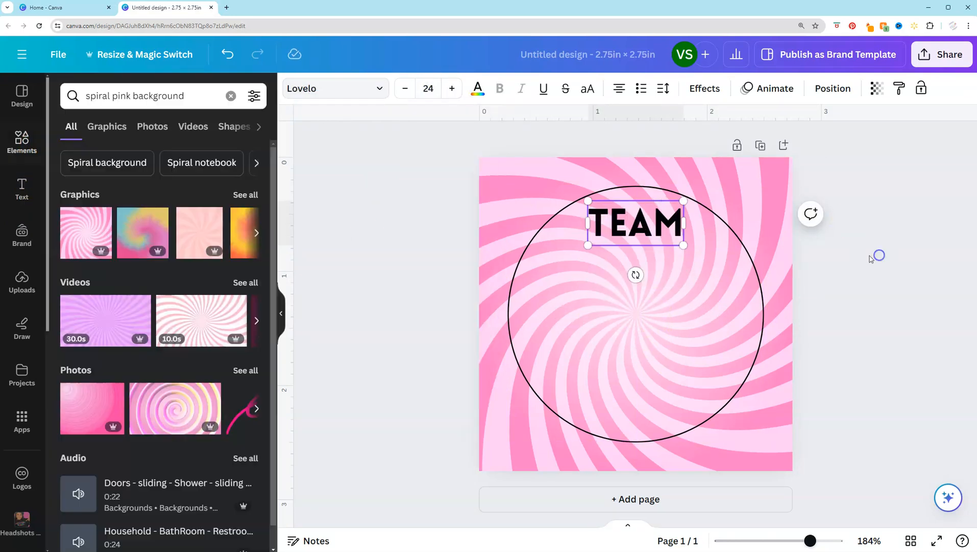
- Apply the curve effect to the TEAM text and style it pink with a yellow outline
left_click(705, 89)
left_click(158, 495)
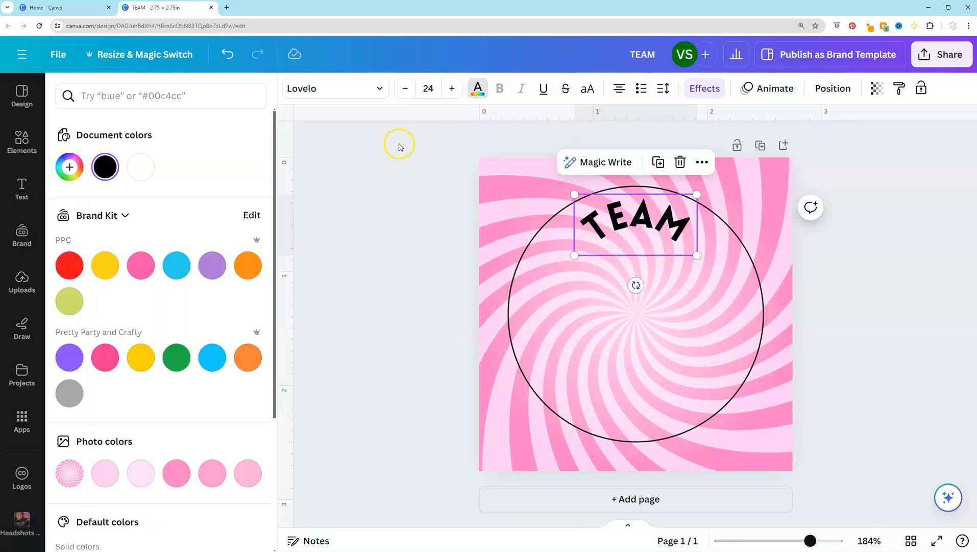
left_click(685, 97)
left_click(227, 256)
left_click_drag(120, 338, 124, 343)
left_click(247, 366)
left_click(105, 192)
- Duplicate the TEAM text as CANDY GIRL with an upward-opening curve, placed along the circle's lower inside edge
left_click(635, 225)
right_click(635, 224)
left_click(757, 144)
scroll(153, 358, "down", 5)
left_click_drag(168, 525, 73, 525)
left_click_drag(617, 364, 617, 424)
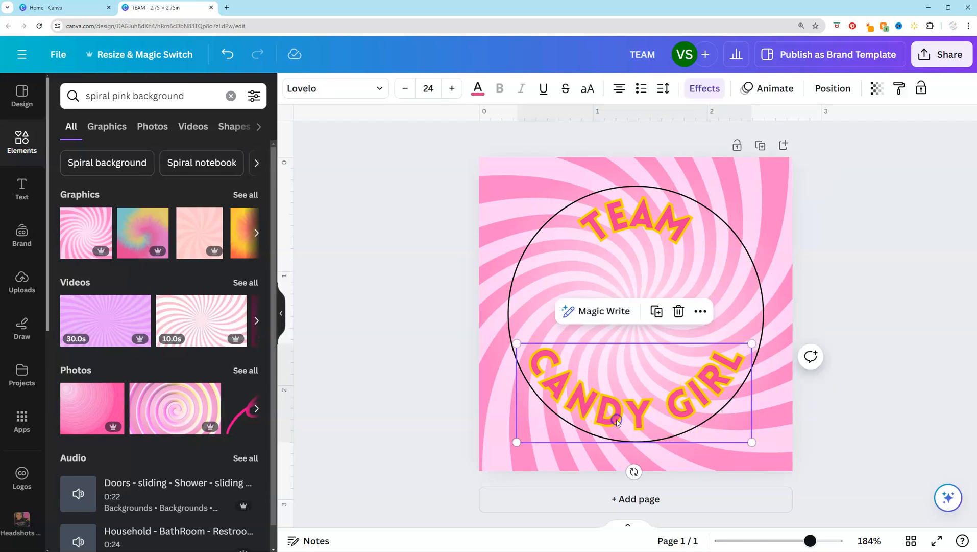
left_click(842, 319)
left_click(230, 95)
type("BABY GIRL")
key("Return")
left_click(161, 205)
key("Delete")
scroll(153, 332, "down", 10)
- Open the Candy folder in the uploads and place the girl in the bright rainbow tutu at the circle's centre
left_click(17, 291)
left_click(250, 219)
left_click(245, 401)
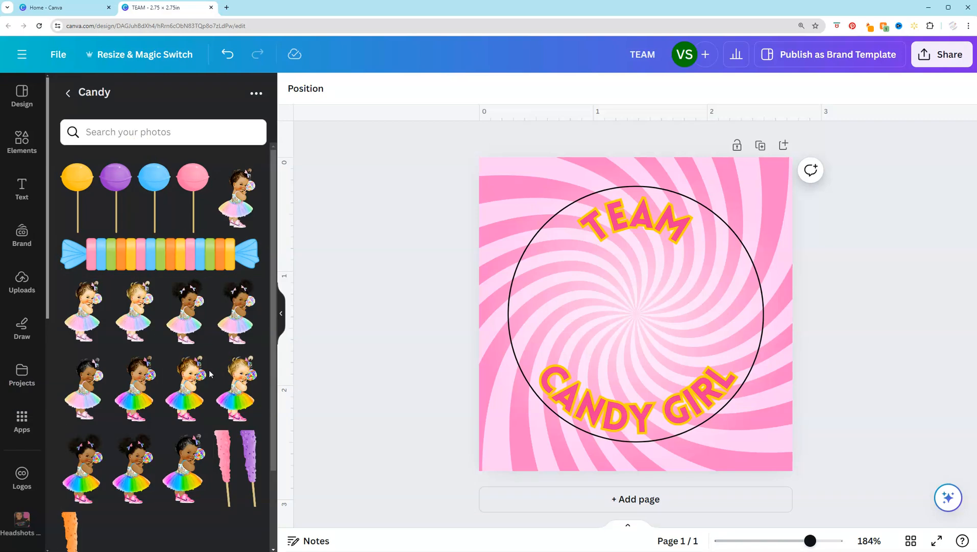
scroll(153, 332, "down", 1)
left_click_drag(132, 424, 627, 336)
left_click_drag(634, 415, 635, 414)
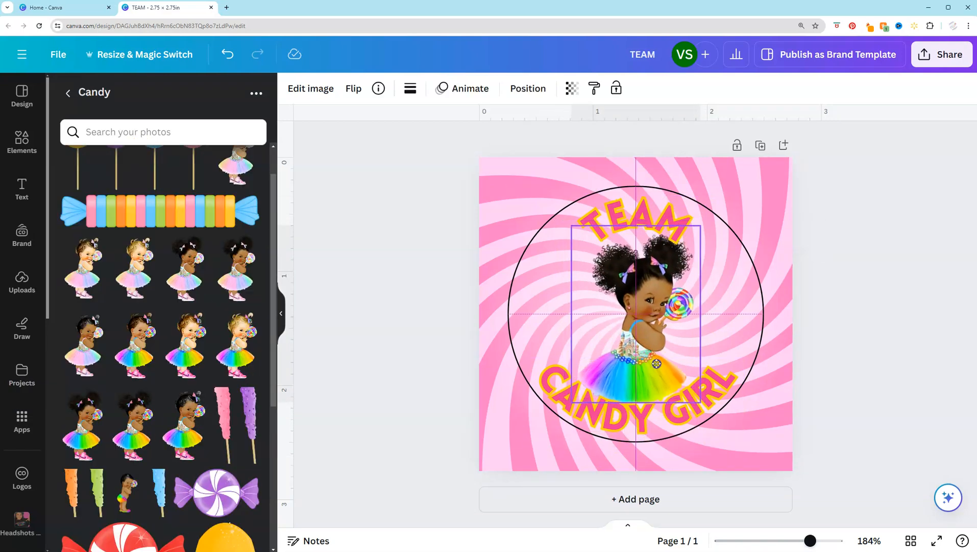
- Arrange a striped wrapped candy, a purple swirl candy, a yellow lollipop and an orange gumdrop around the girl
left_click_drag(208, 403, 602, 327)
left_click_drag(217, 492, 578, 333)
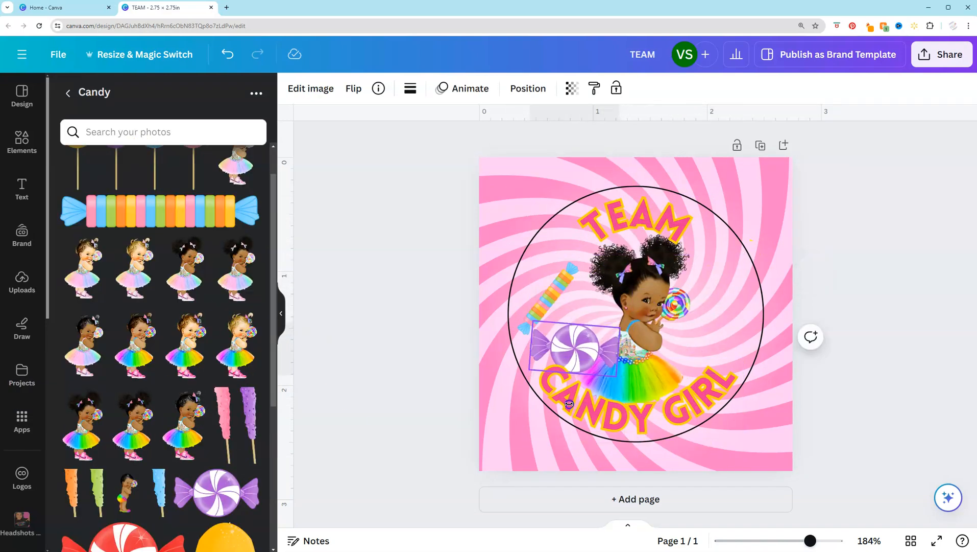
scroll(164, 332, "up", 1)
left_click_drag(77, 177, 761, 325)
scroll(153, 332, "down", 5)
left_click_drag(228, 459, 700, 343)
- Nudge the TEAM text slightly upward, away from the girl's hair
left_click(758, 205)
left_click(648, 282)
left_click(647, 282)
left_click(636, 205)
left_click(443, 211)
- Hide the circle outline by setting its transparency to 0
left_click(538, 234)
left_click(521, 264)
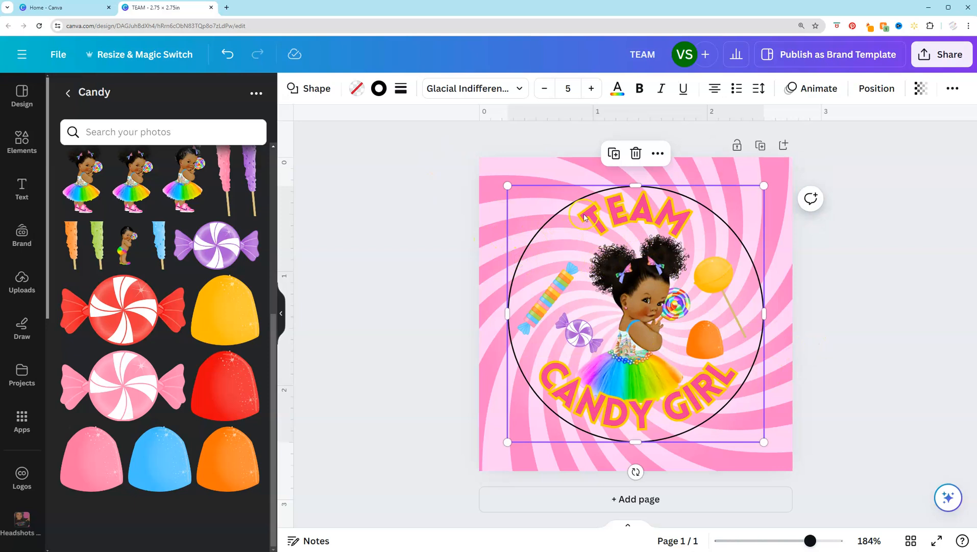
left_click(915, 95)
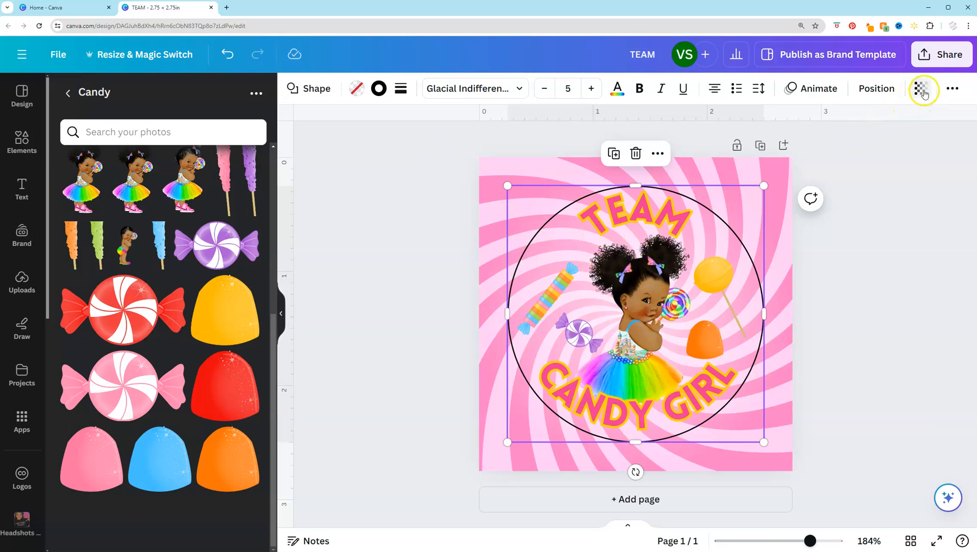
left_click_drag(895, 149, 794, 161)
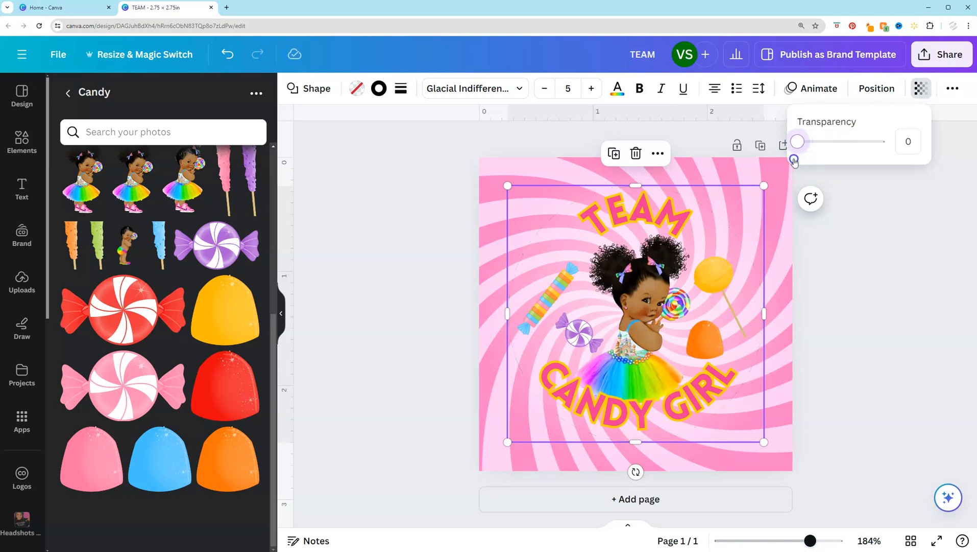
left_click(887, 183)
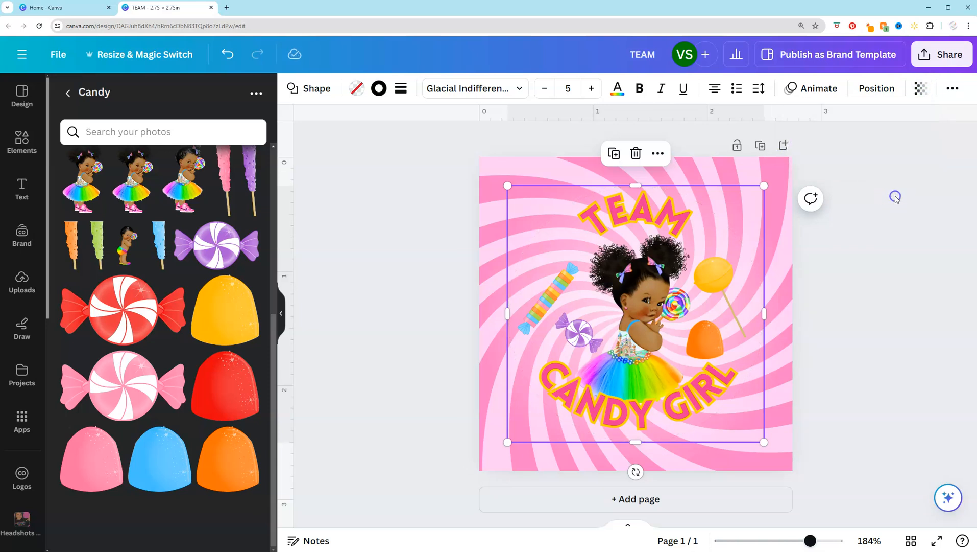
- Examine the layer list to locate the hidden circle and check its transparency setting
left_click(875, 89)
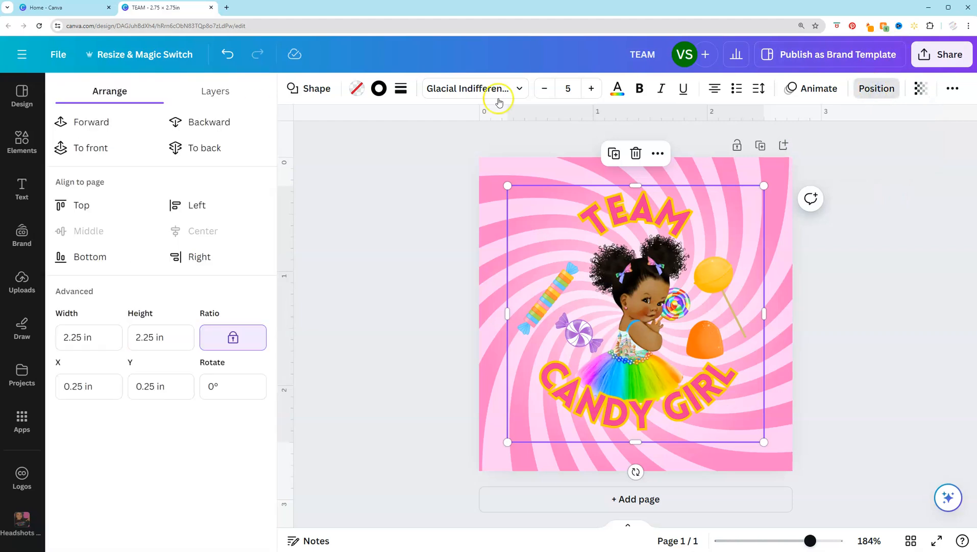
left_click(225, 94)
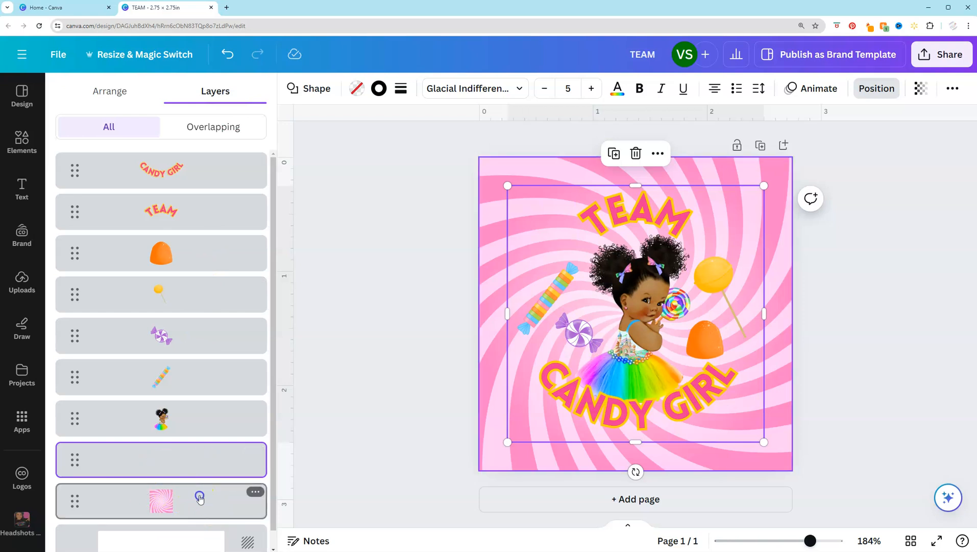
left_click(921, 88)
left_click_drag(796, 146, 738, 148)
left_click(822, 391)
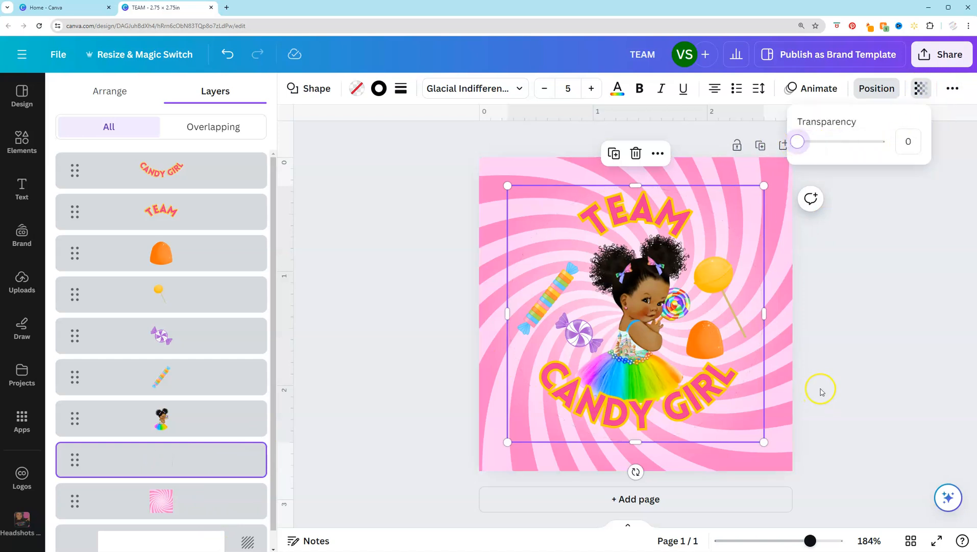
left_click(877, 364)
left_click(876, 361)
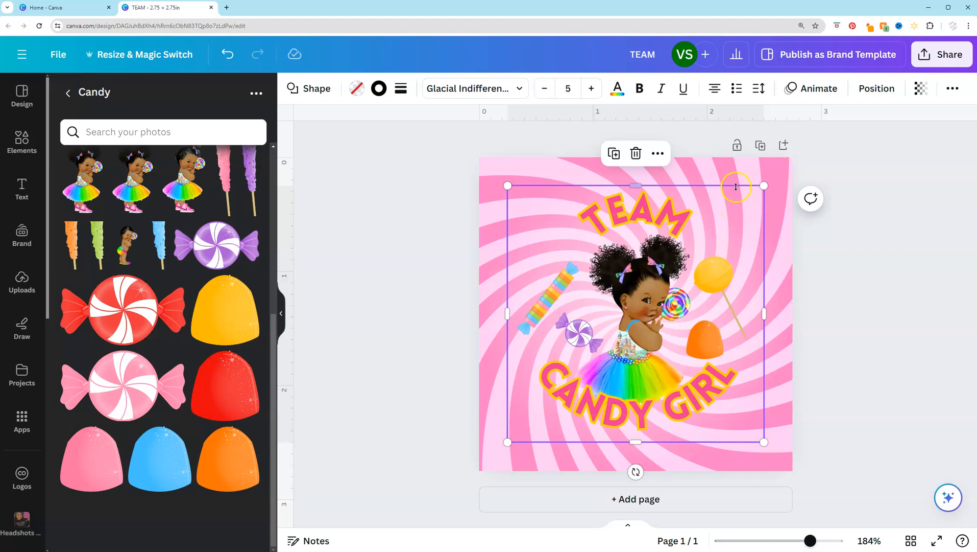
- Duplicate the page and replace the girl on the copy with the baby in the rainbow diaper from the Candy folder
left_click(761, 147)
left_click(764, 210)
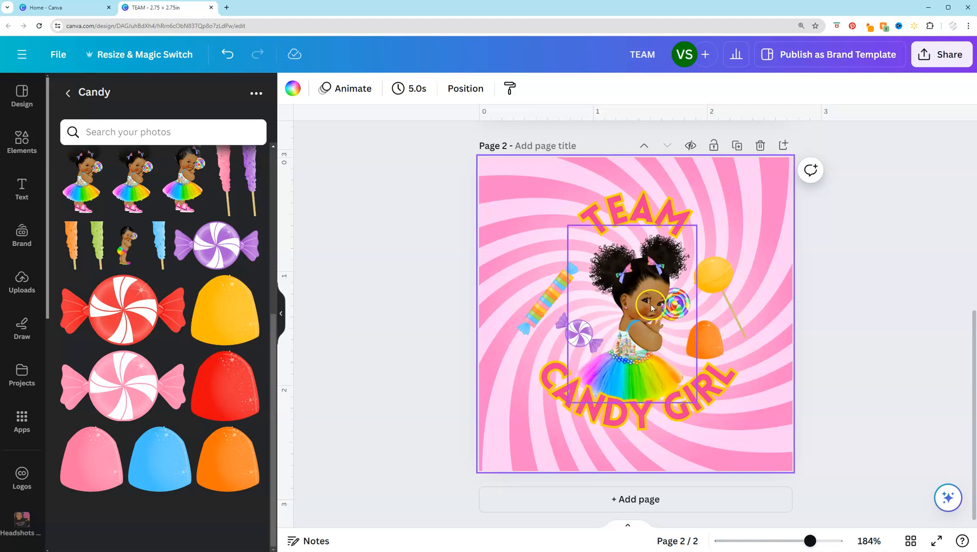
left_click(643, 282)
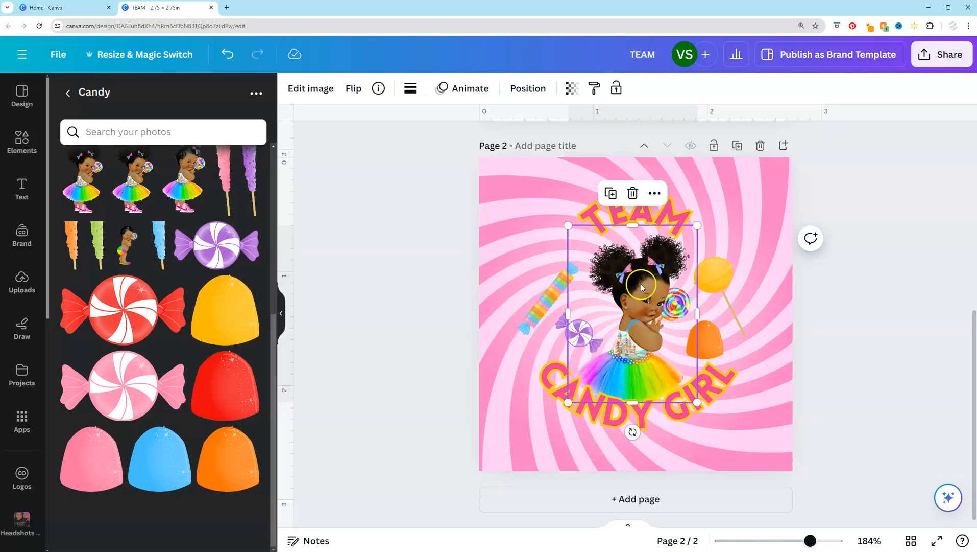
key("Delete")
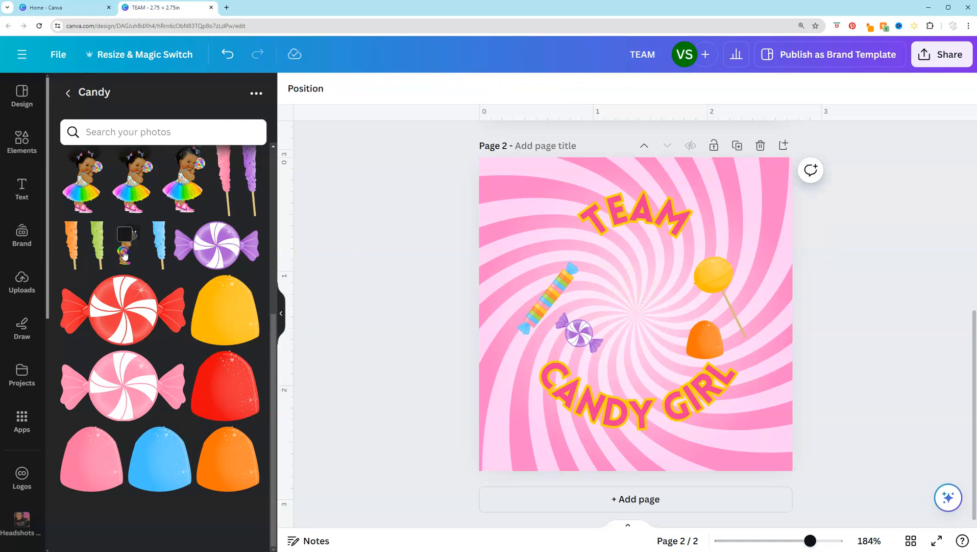
left_click(124, 253)
left_click_drag(636, 327, 634, 304)
left_click_drag(718, 389, 725, 398)
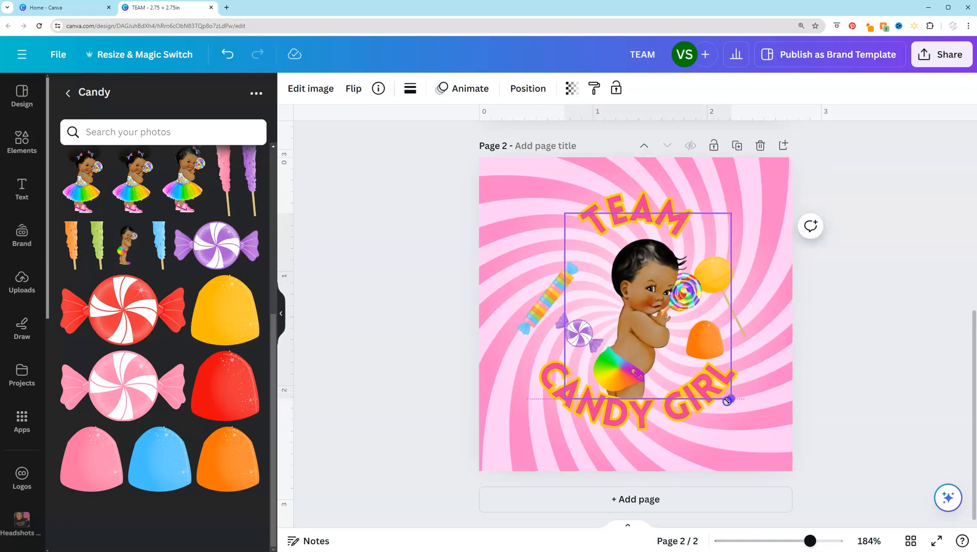
- Recolor the pink swirl background on page 2 to blue by shifting the hue of its pink in Color edit
left_click(704, 179)
left_click(631, 195)
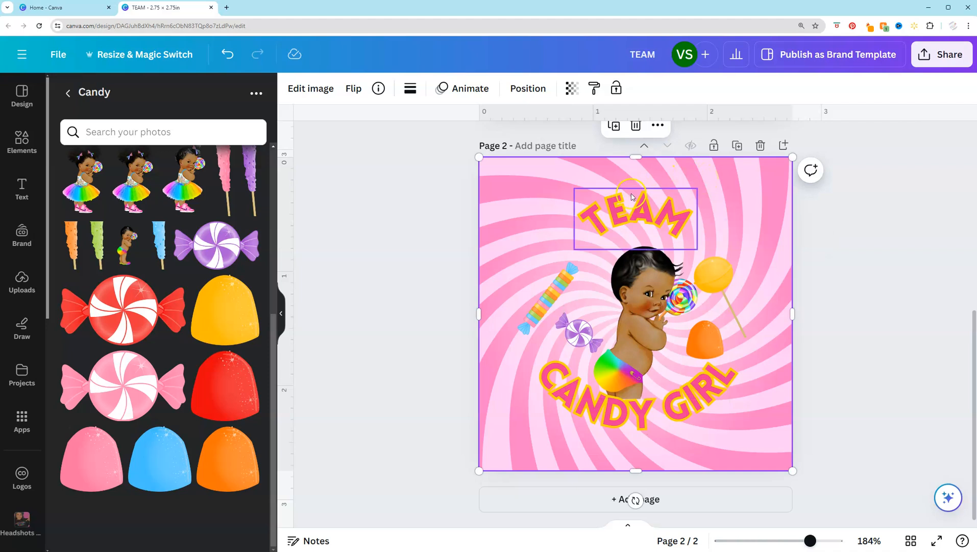
left_click(500, 190)
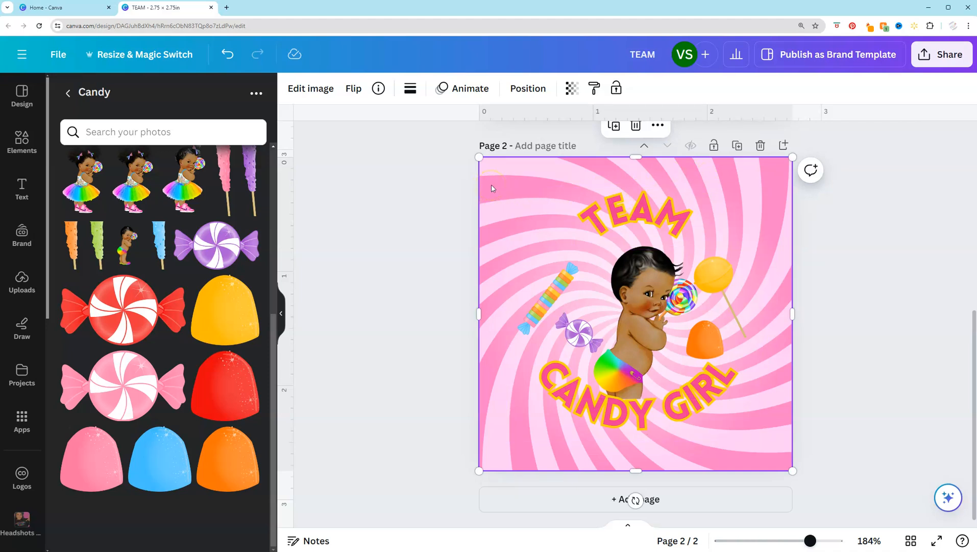
left_click(513, 171)
left_click(314, 96)
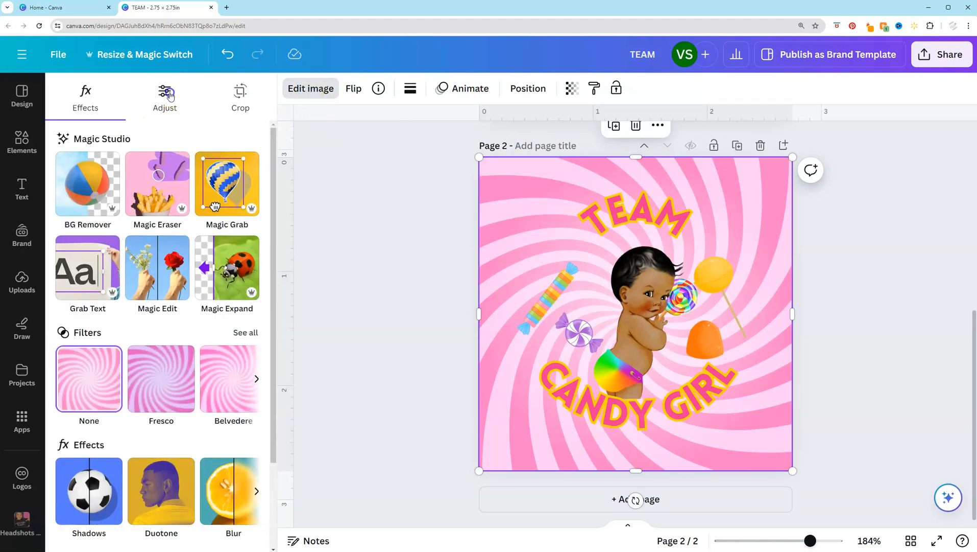
left_click(170, 95)
scroll(169, 266, "down", 5)
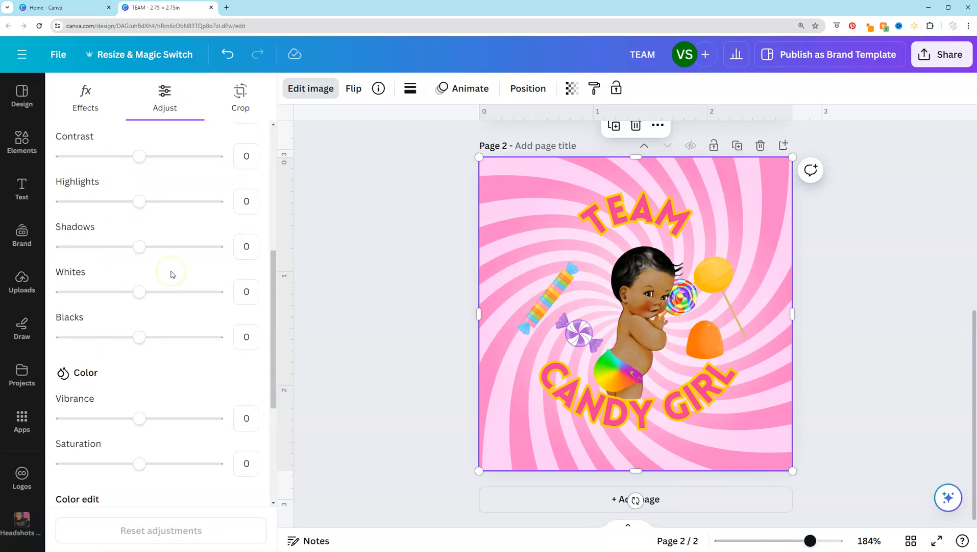
scroll(171, 274, "down", 5)
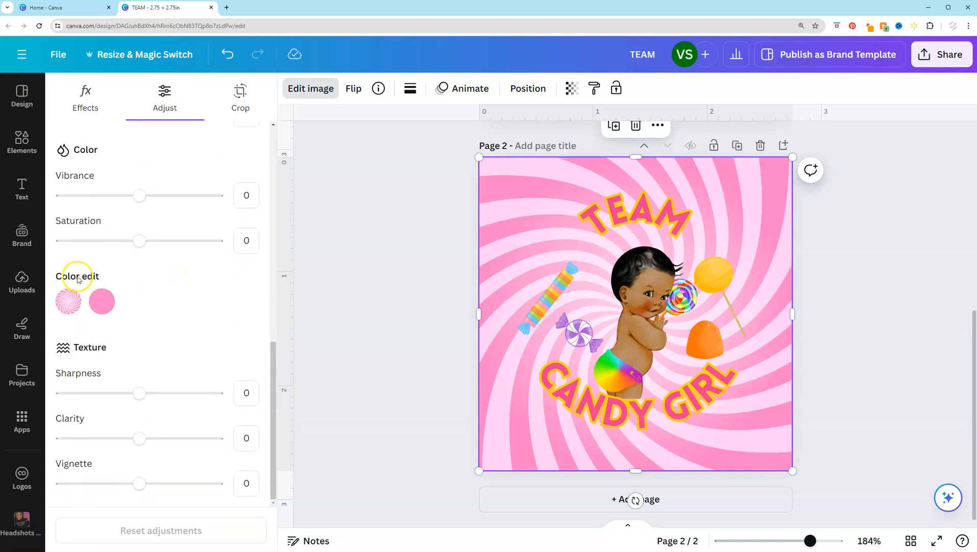
left_click(103, 306)
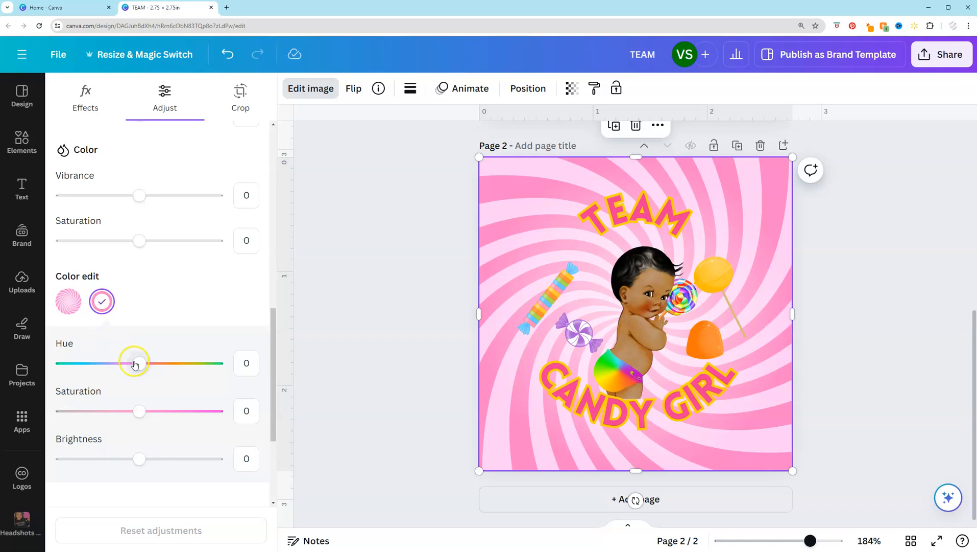
left_click_drag(140, 368, 90, 381)
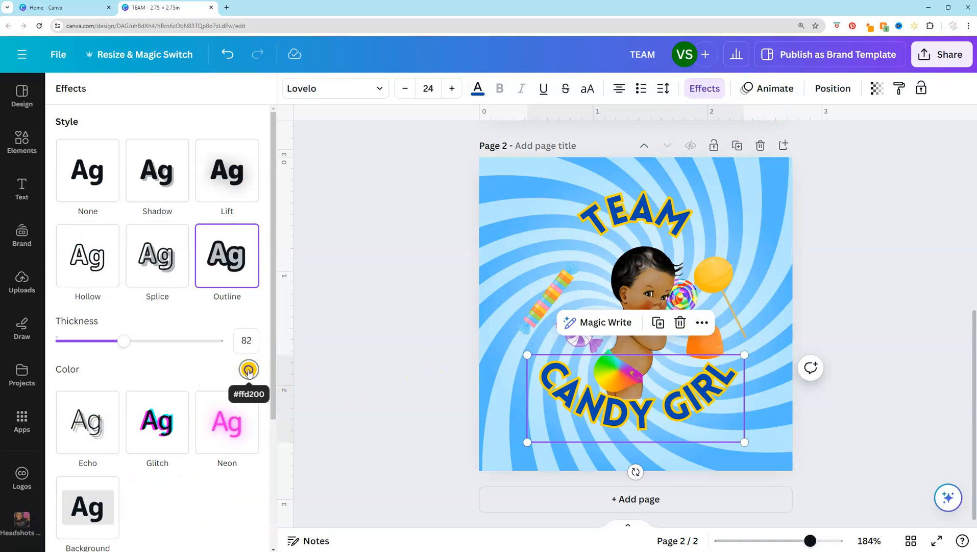
- Change the outline color of the CANDY GIRL and TEAM texts on page 2 to green
left_click(249, 371)
left_click(72, 331)
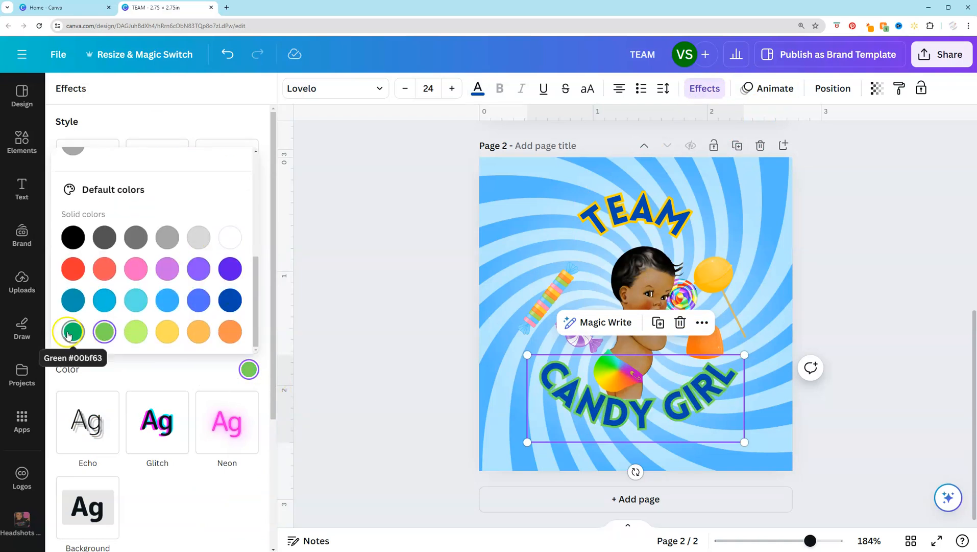
left_click(635, 215)
left_click(248, 370)
left_click(72, 332)
left_click(447, 323)
- Try to swap the orange gumdrop on page 2 for the blue one
left_click(712, 357)
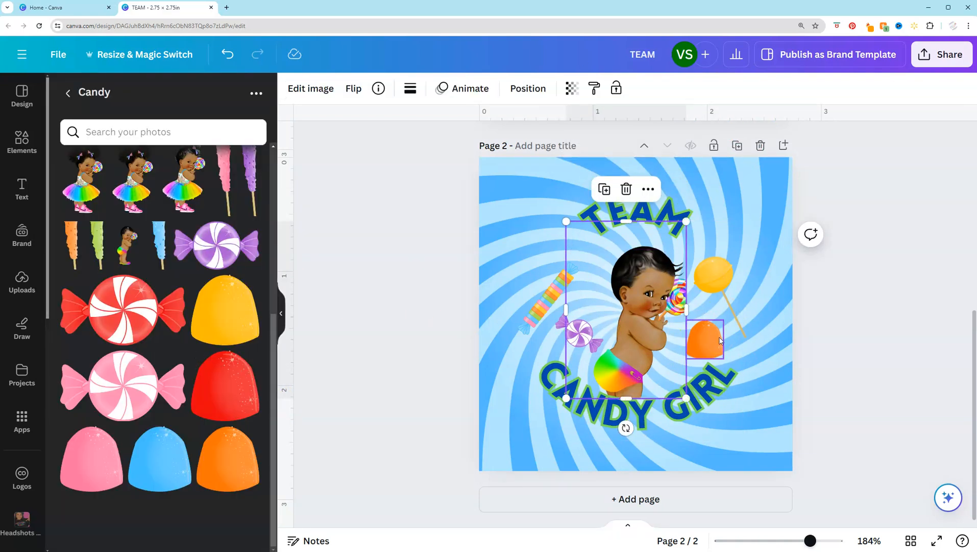
key("Delete")
scroll(153, 459, "up", 1)
left_click_drag(156, 498, 726, 326)
left_click_drag(746, 296, 707, 327)
scroll(229, 399, "down", 1)
key("ctrl+z")
key("ctrl+z")
key("ctrl+z")
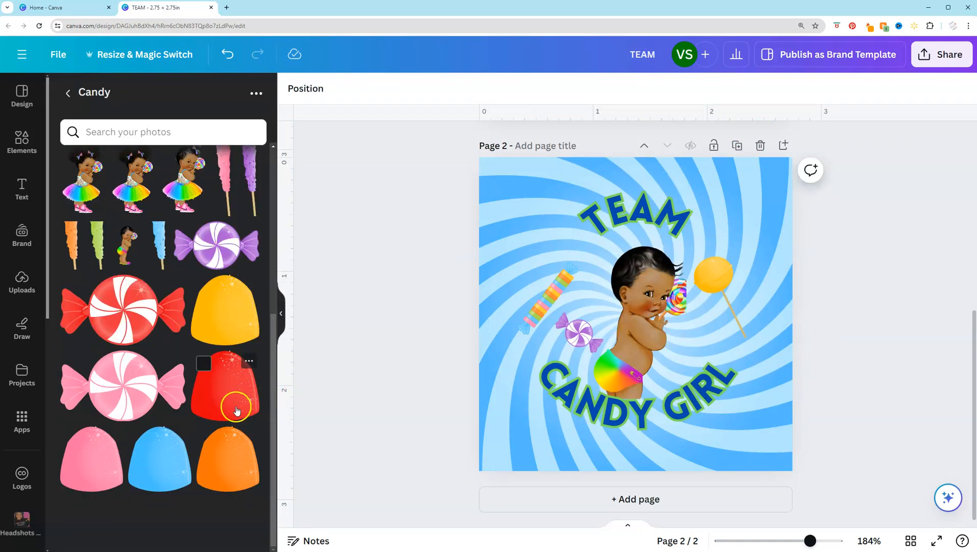
- Put the green rock candy in place of the yellow lollipop on page 2, rotated about -25°
left_click_drag(97, 245, 705, 292)
left_click_drag(705, 365, 728, 366)
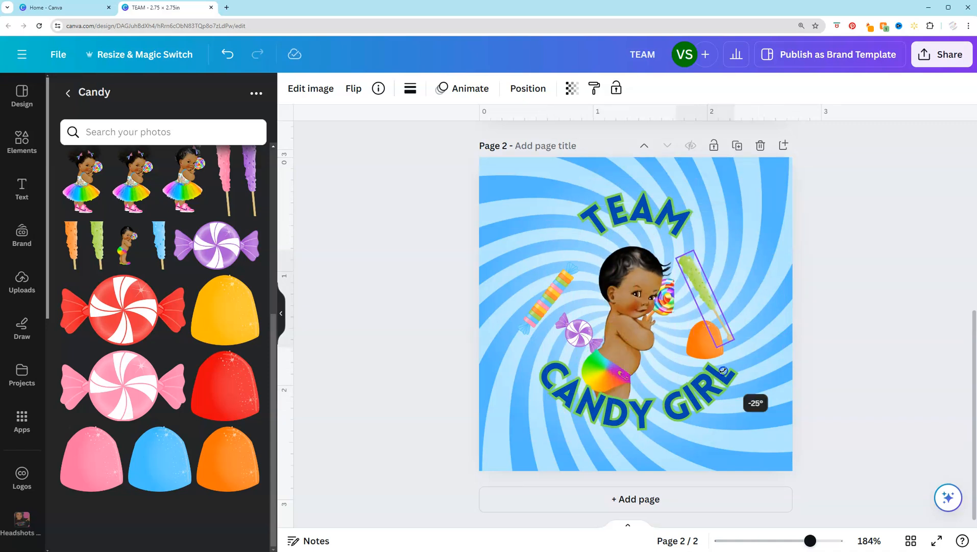
left_click_drag(686, 313, 699, 313)
- Try to make the circle outline on page 2 visible again and reposition the green rock candy against it
left_click(528, 89)
left_click(161, 460)
left_click(921, 89)
left_click_drag(797, 148, 889, 148)
left_click_drag(703, 288, 721, 278)
key("ctrl+z")
key("ctrl+z")
key("ctrl+z")
key("ctrl+z")
key("ctrl+z")
key("ctrl+z")
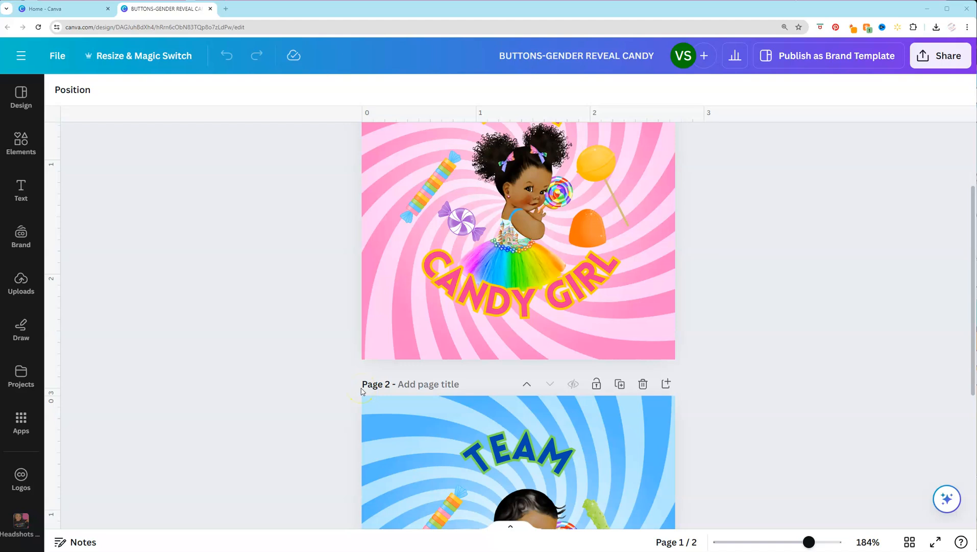
- Return to the Canva home page and create a new custom-size design of 8.5 × 11 in
scroll(361, 391, "up", 3)
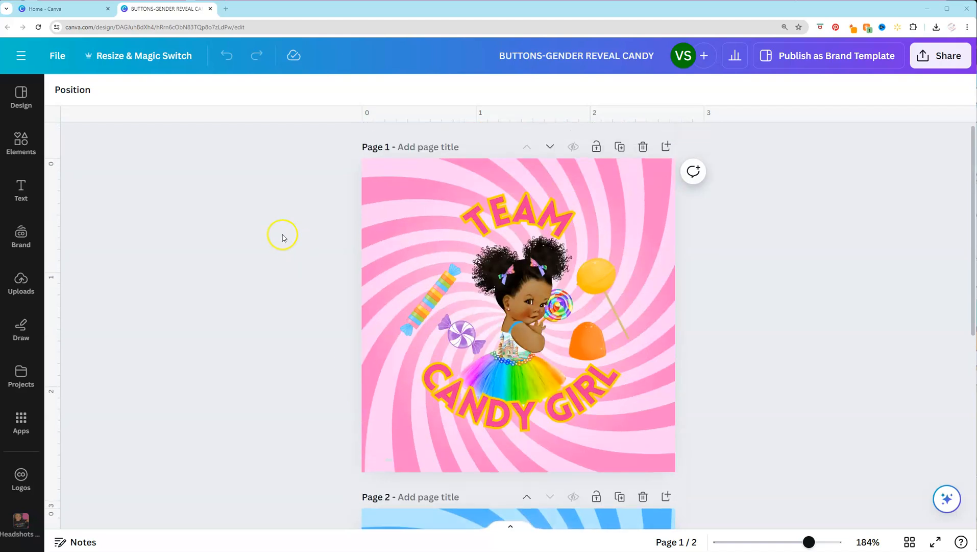
left_click(60, 9)
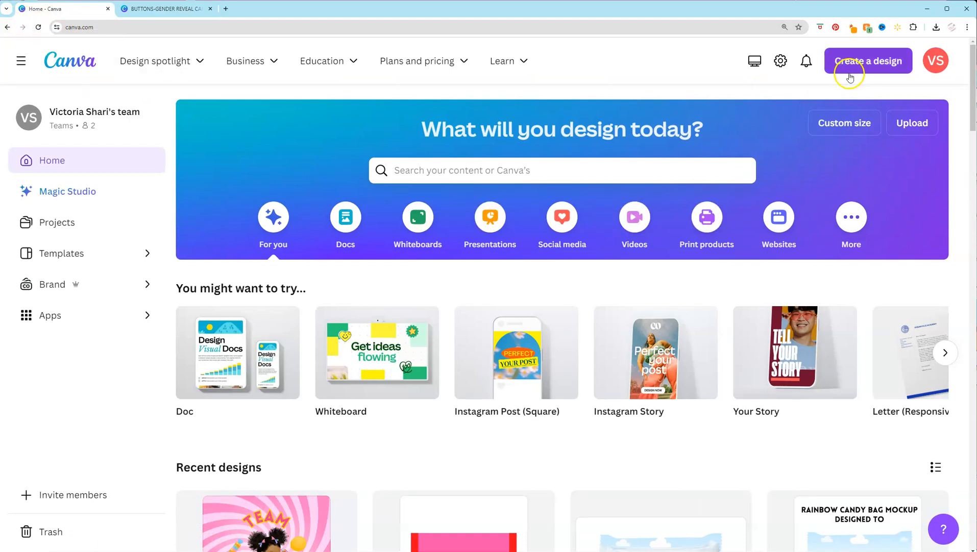
left_click(852, 126)
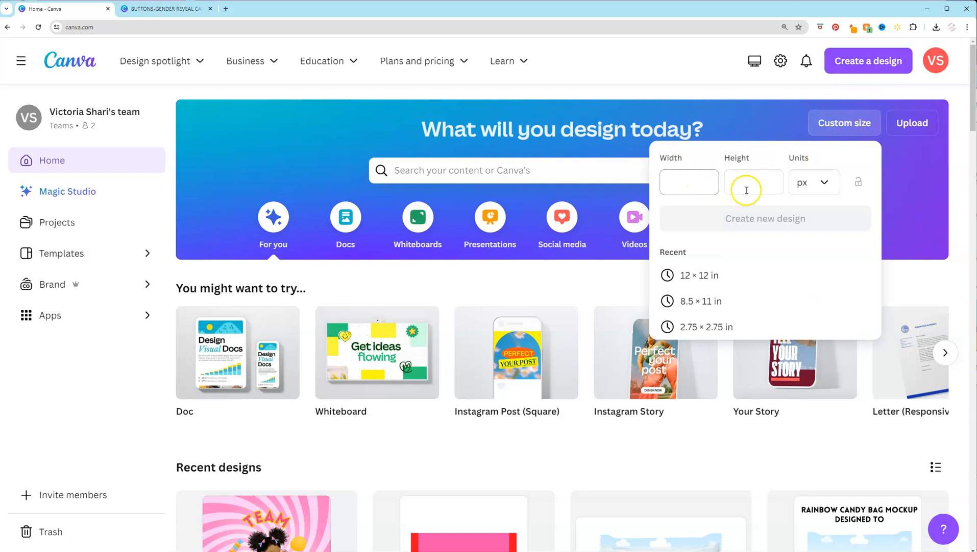
left_click(813, 190)
left_click(807, 247)
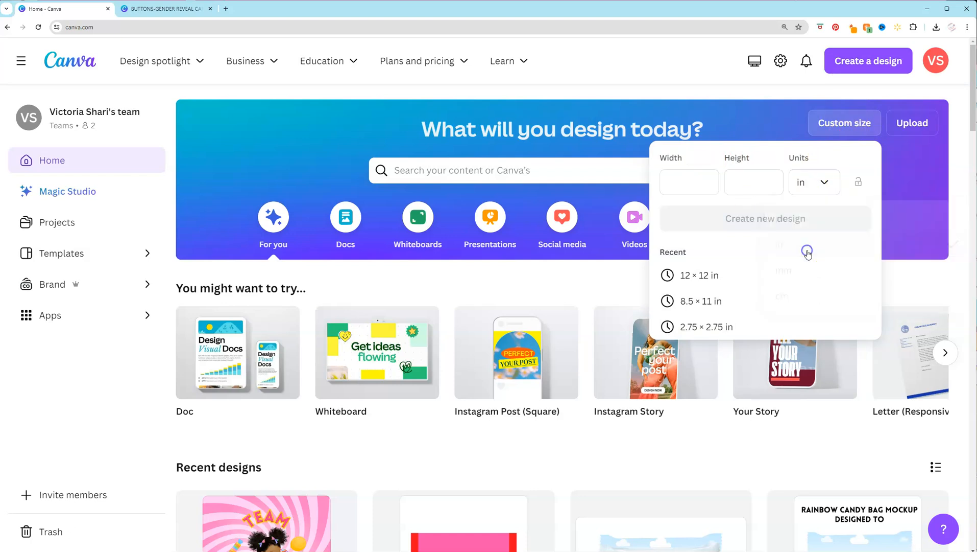
left_click(686, 185)
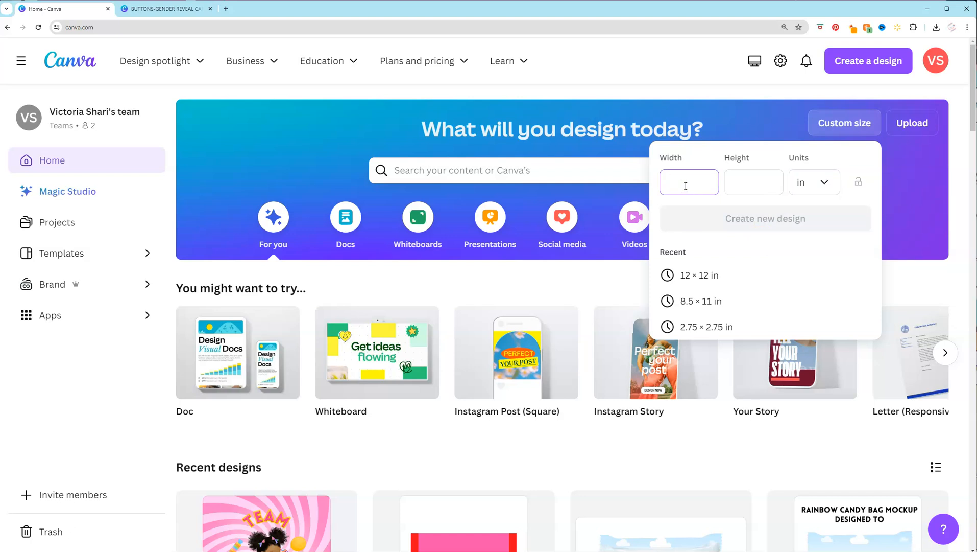
key("Tab")
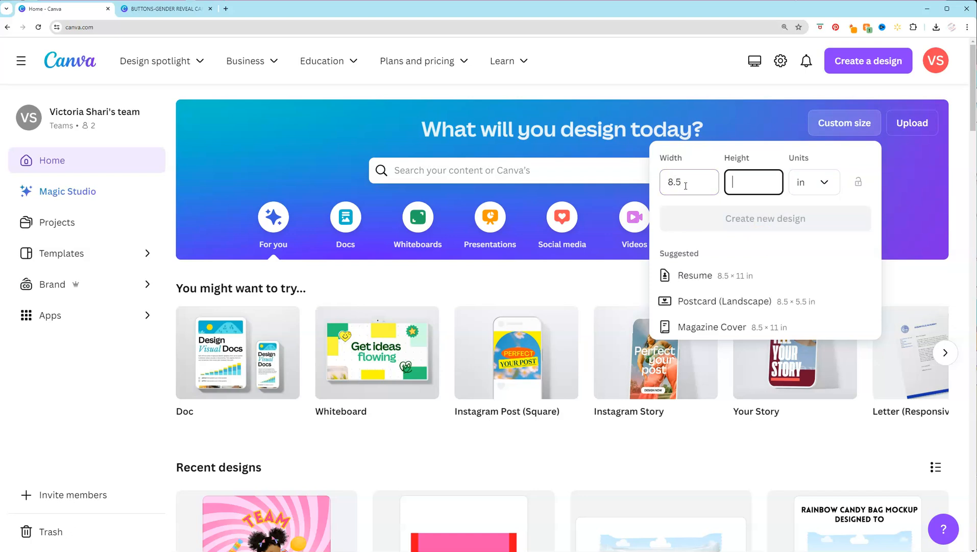
type("11")
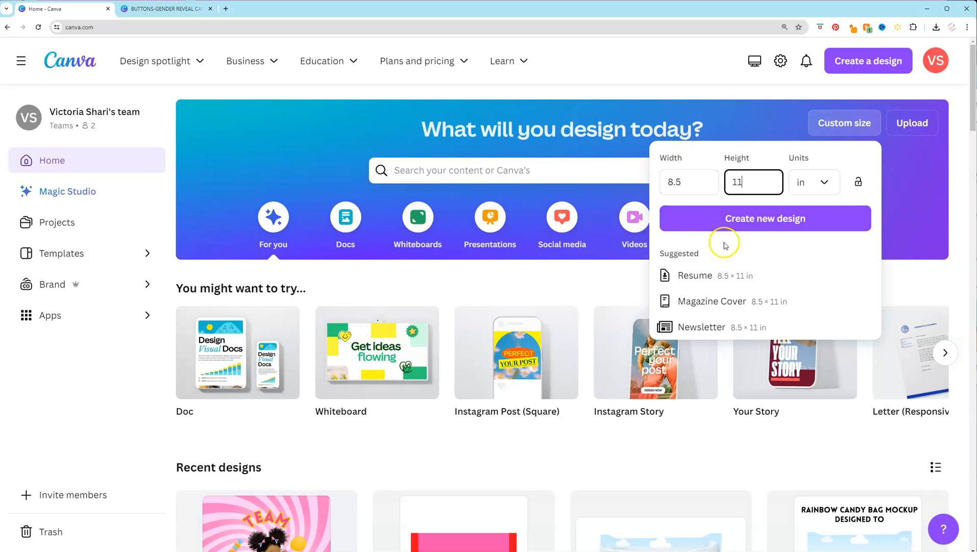
left_click(740, 218)
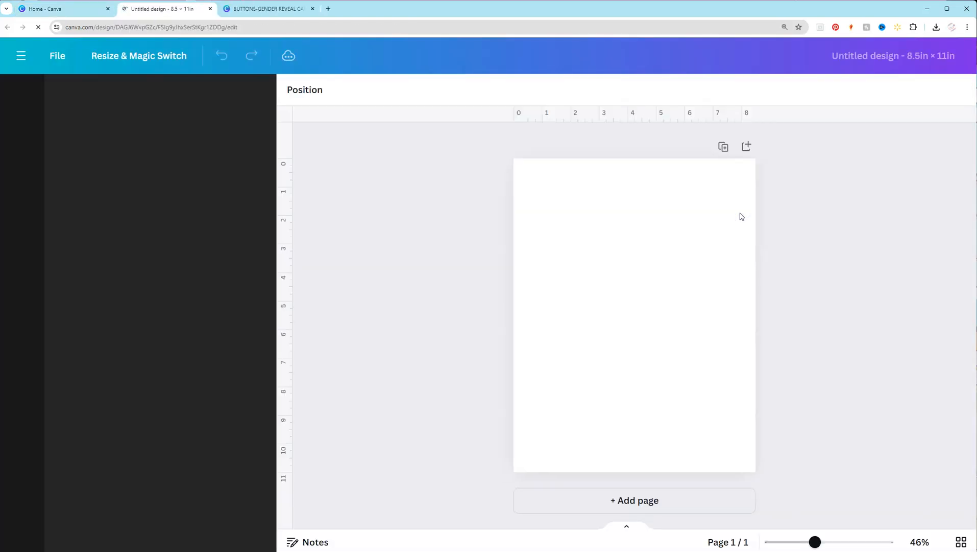
- Switch to the candy buttons design and group all elements of the pink Team Candy Girl page, including its background
key("ctrl+Tab")
left_click(735, 352)
scroll(740, 355, "down", 2)
scroll(742, 360, "up", 2)
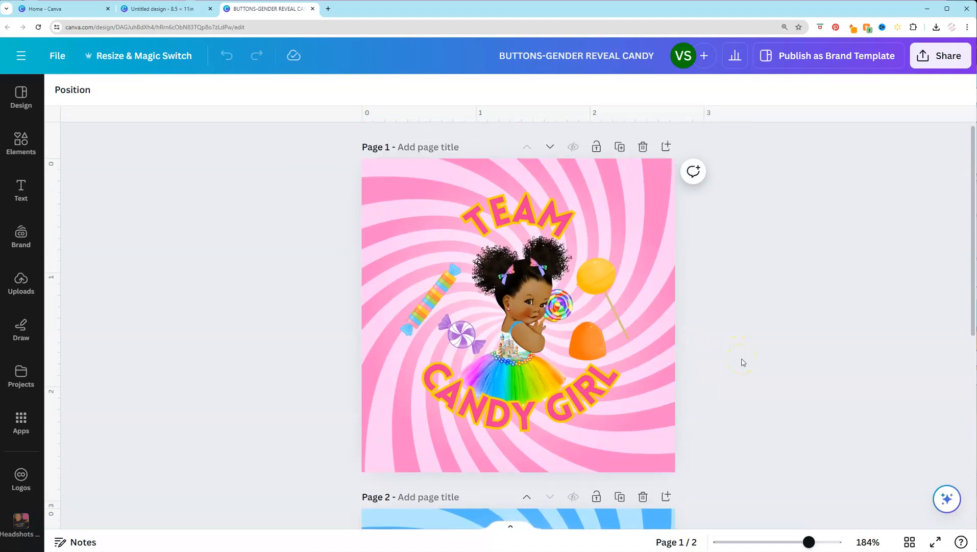
left_click_drag(313, 161, 717, 475)
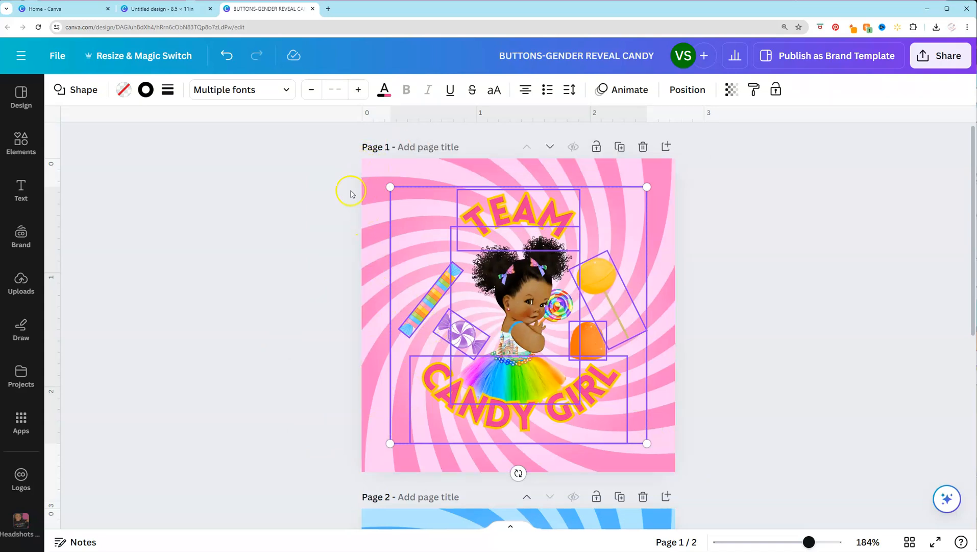
left_click(381, 171, "shift")
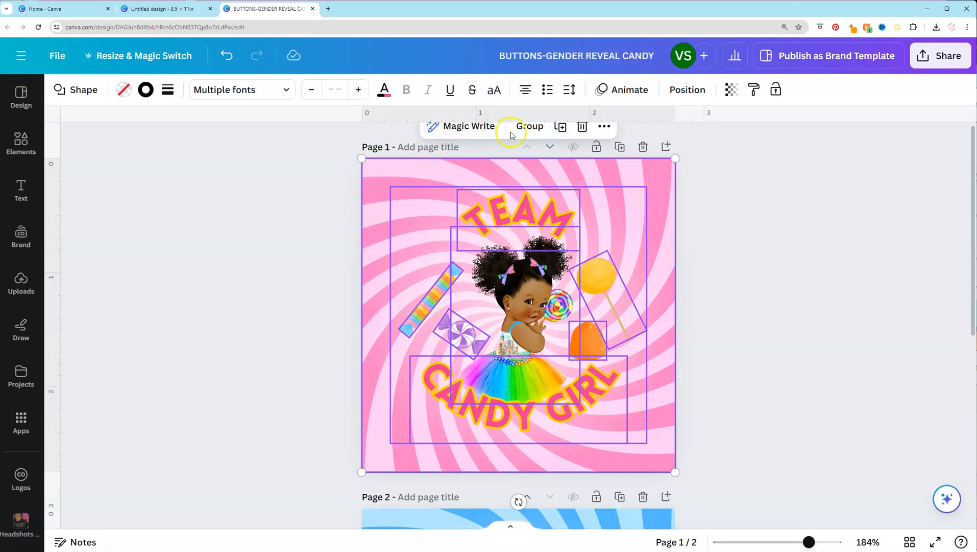
left_click(526, 126)
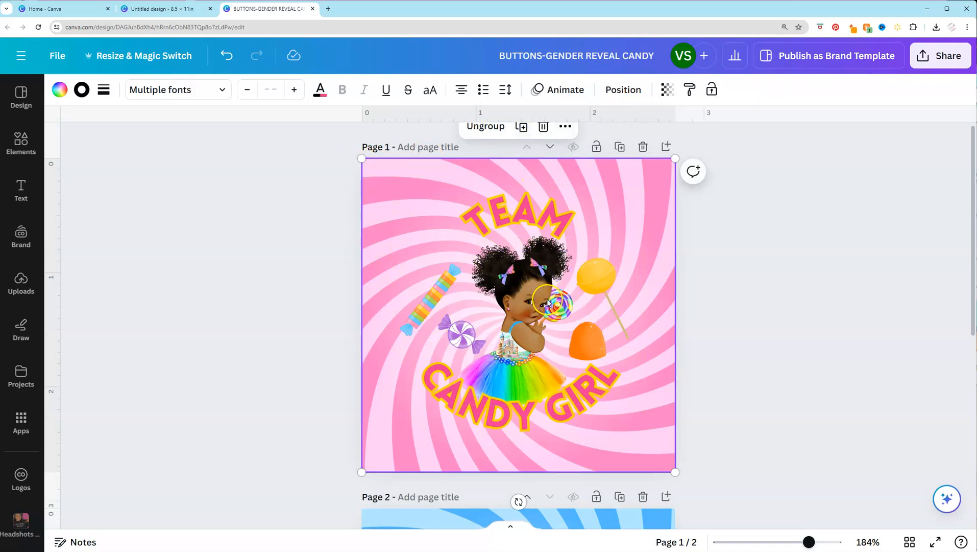
- Copy the pink button group into the 8.5 × 11 in design and place it near the page's upper-left corner
key("ctrl+shift+Tab")
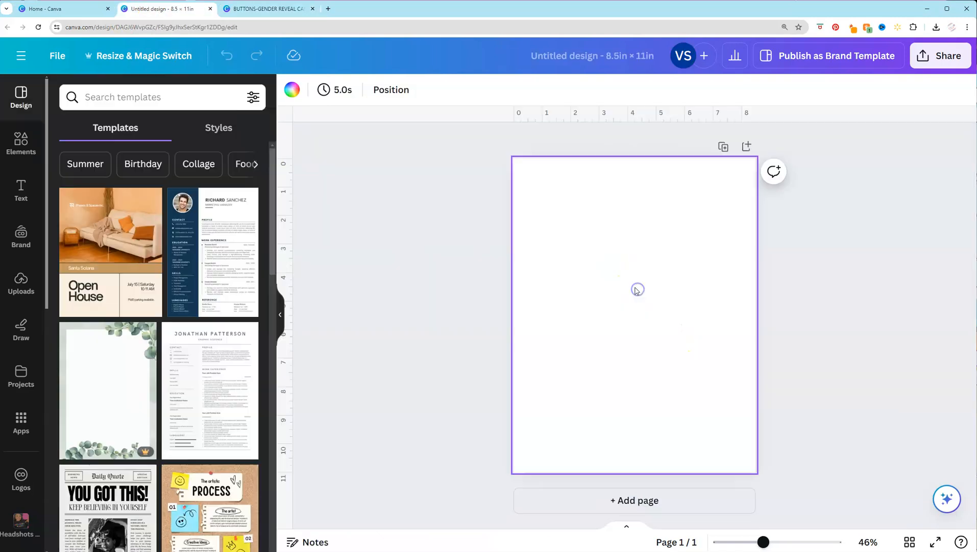
key("ctrl+v")
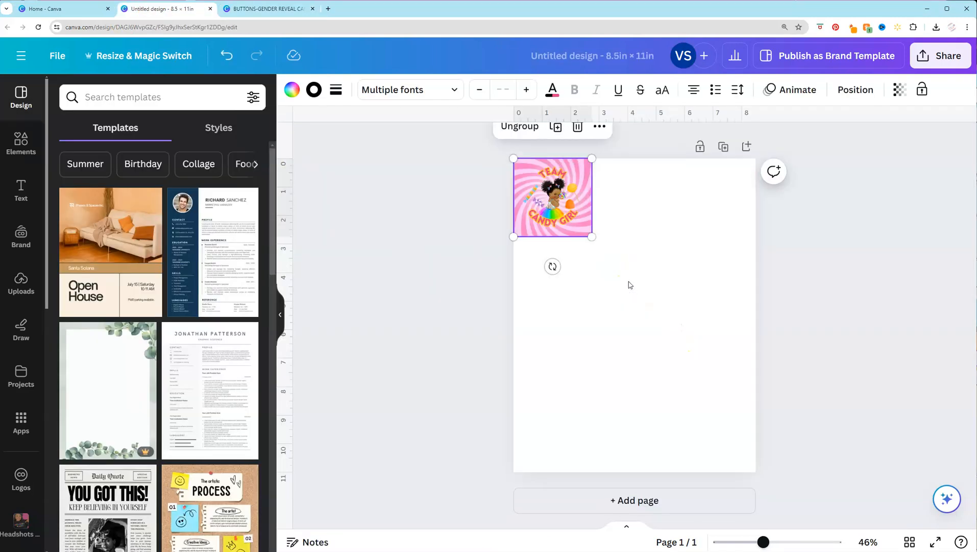
left_click_drag(540, 225, 564, 259)
- Return to the candy buttons design and group all elements of the blue Team Candy Mane page, including its background
left_click(267, 9)
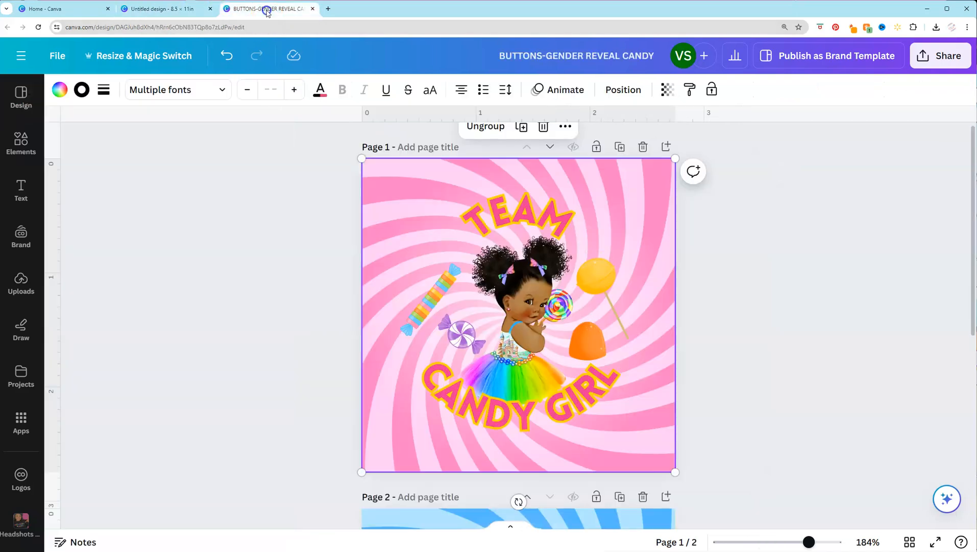
scroll(235, 279, "down", 7)
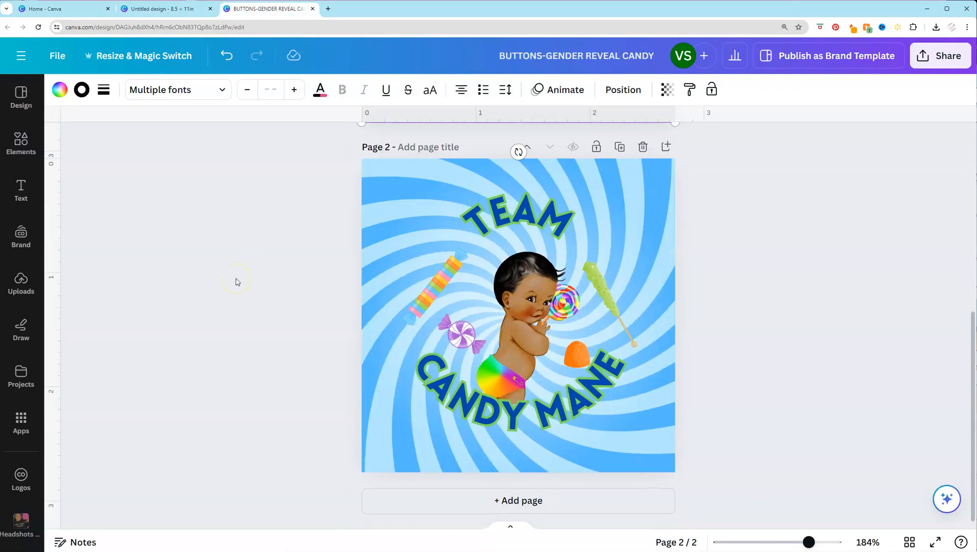
left_click_drag(310, 153, 769, 476)
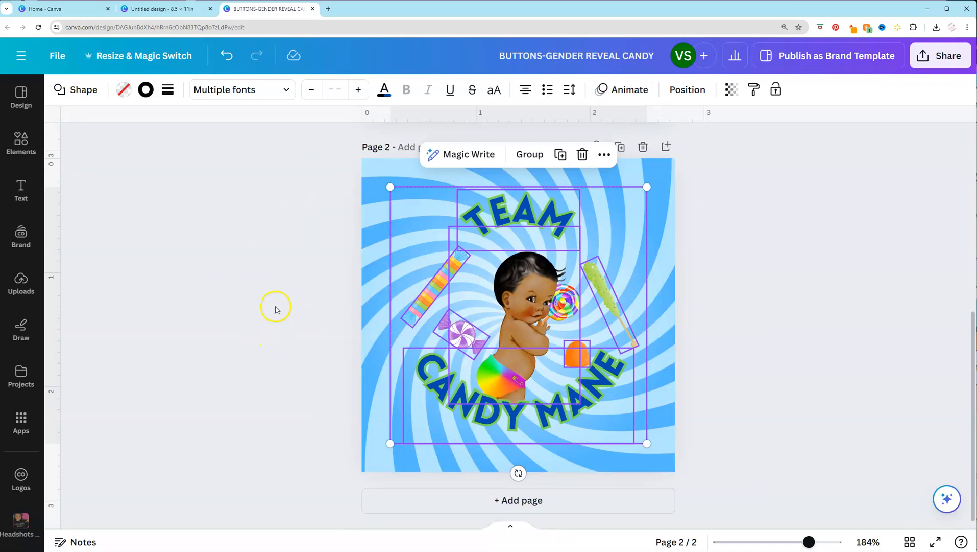
left_click(373, 167, "shift")
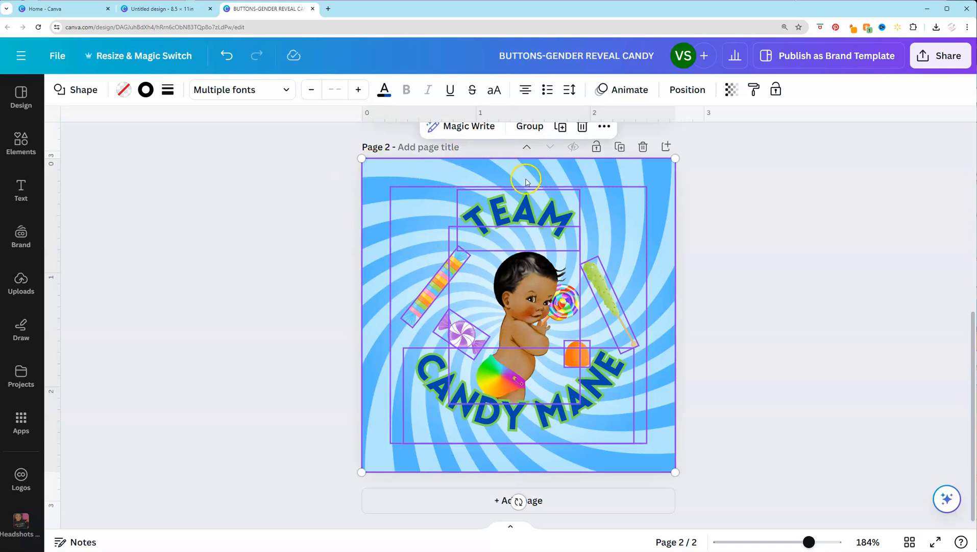
scroll(532, 199, "up", 2)
left_click(530, 212)
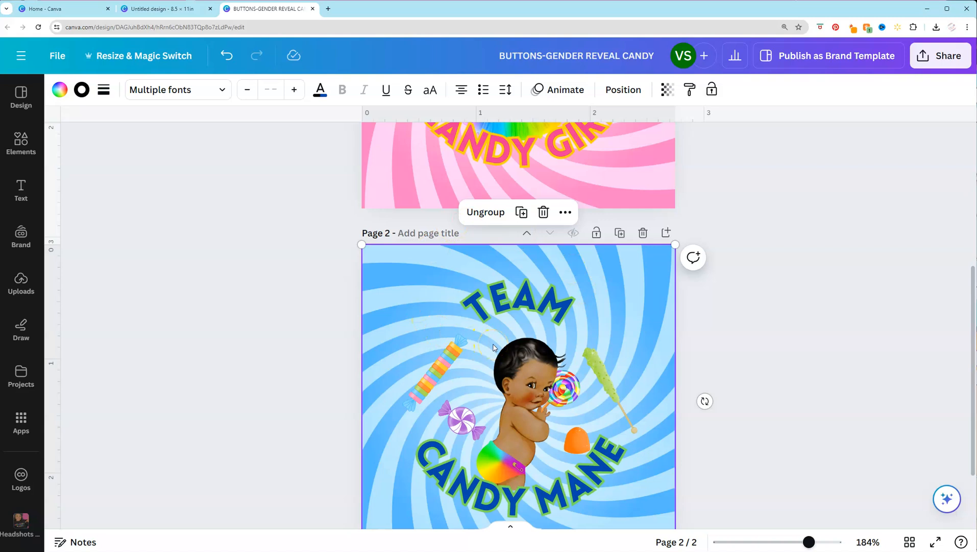
- Copy the blue button group into the 8.5 × 11 in design and place it in the page's lower-left area, below the pink one
left_click(160, 10)
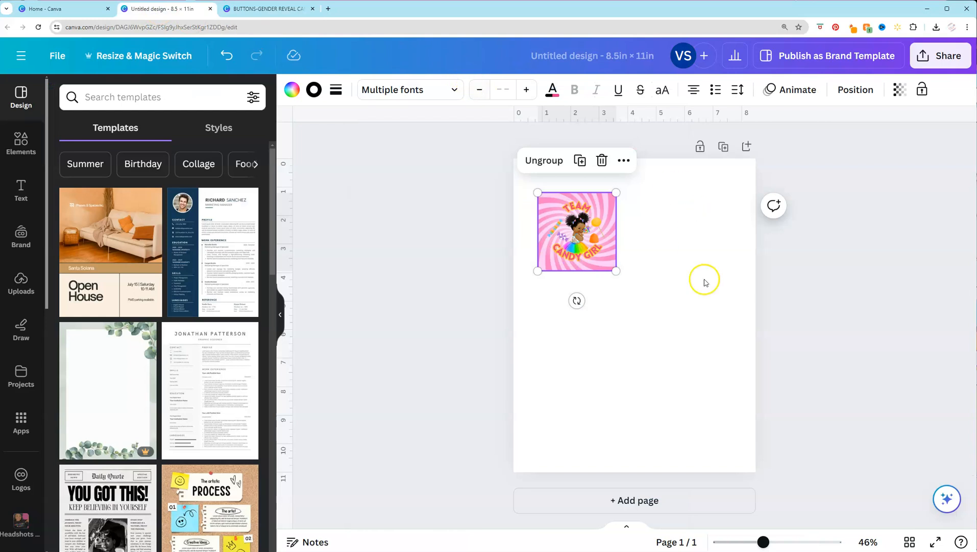
left_click(644, 310)
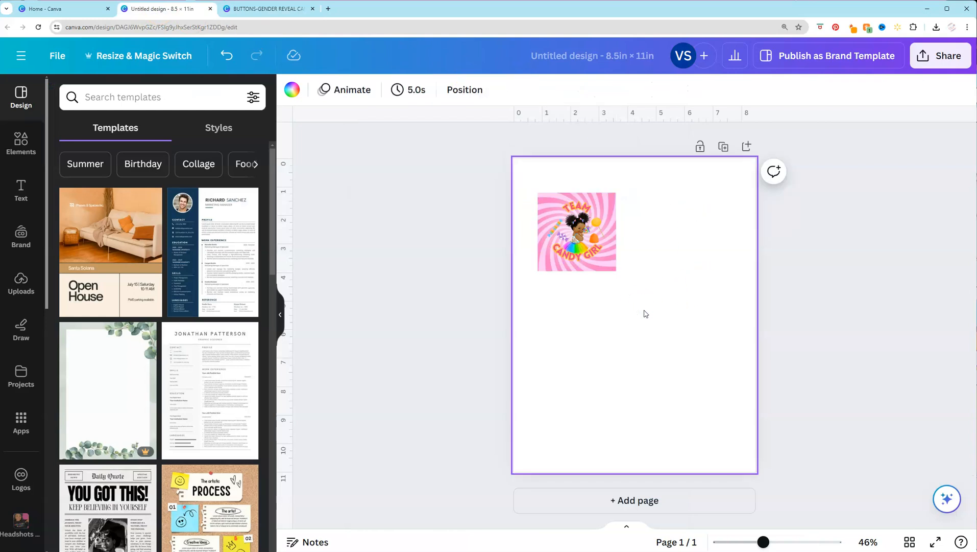
key("ctrl+v")
left_click_drag(538, 192, 664, 249)
left_click(493, 129)
left_click_drag(569, 232, 553, 207)
left_click_drag(676, 247, 559, 421)
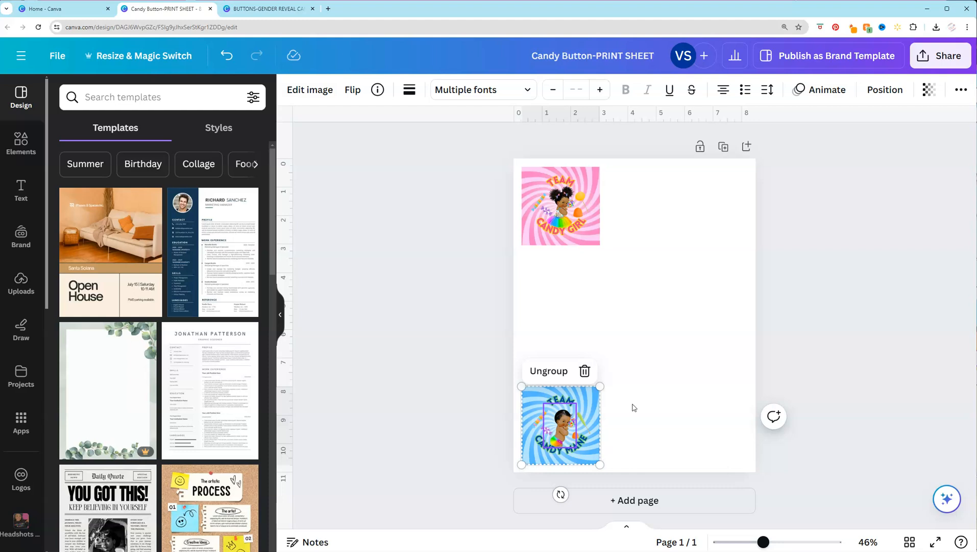
- Move the pink button to the page's upper-left corner and duplicate it twice to make a row of three across the top
left_click_drag(594, 223, 588, 214)
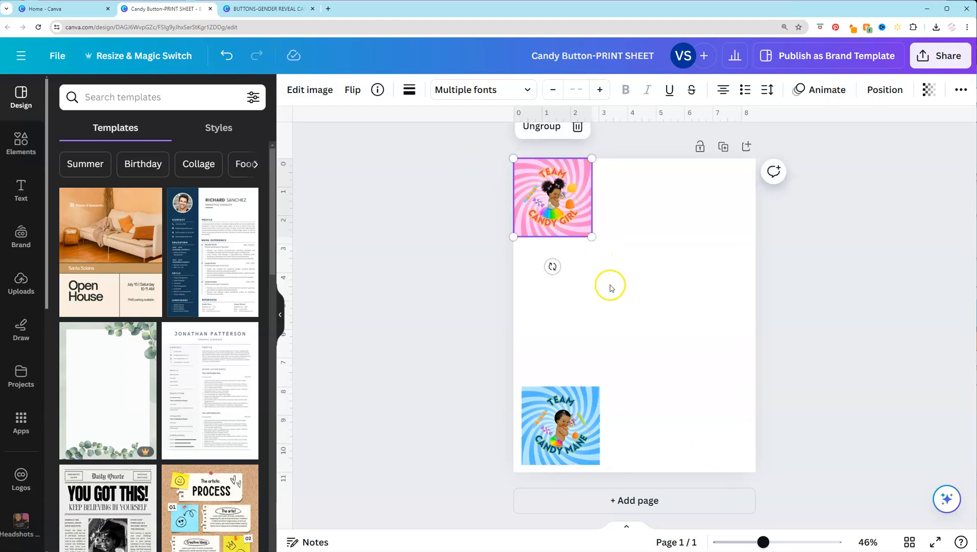
left_click_drag(627, 280, 422, 145)
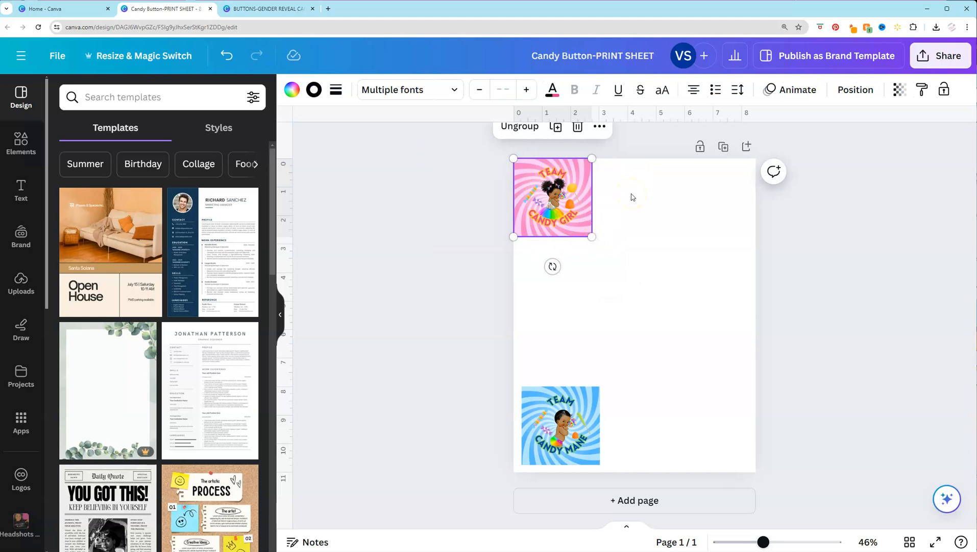
key("shift+Right")
key("shift+Down")
key("shift+Right")
key("shift+Down")
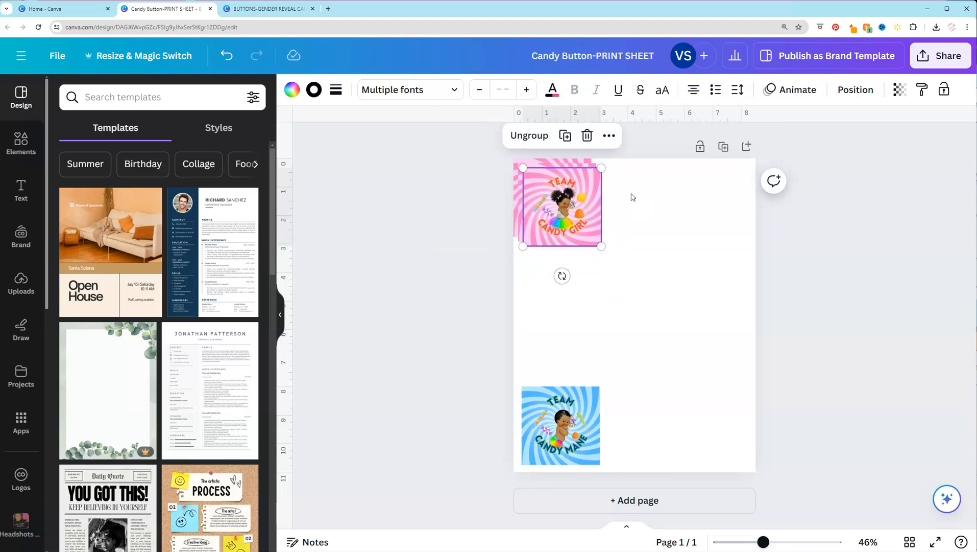
left_click_drag(567, 205, 719, 204)
left_click_drag(556, 196, 626, 199)
left_click(650, 279)
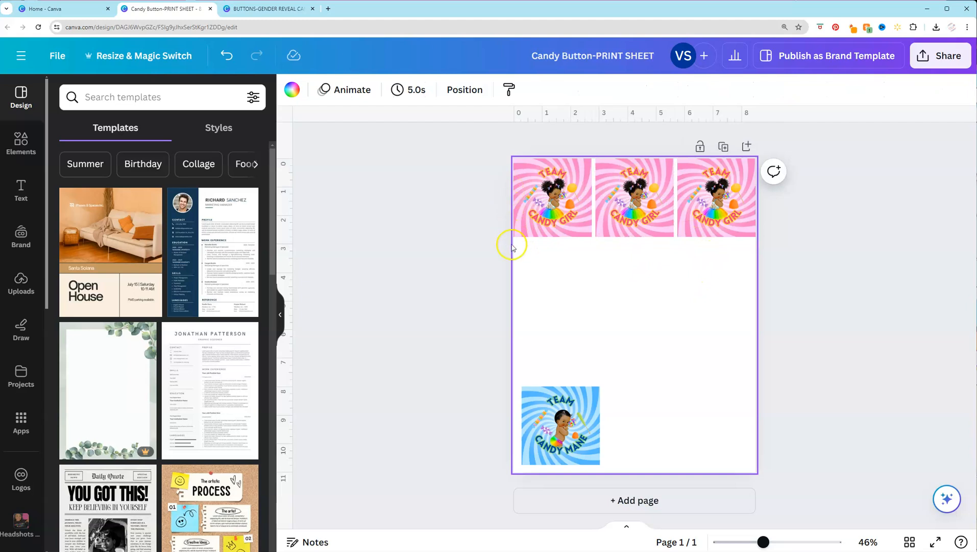
- Close the gaps between the three pink buttons, centre them across the page and group them as one row
left_click(582, 214)
left_click(686, 370)
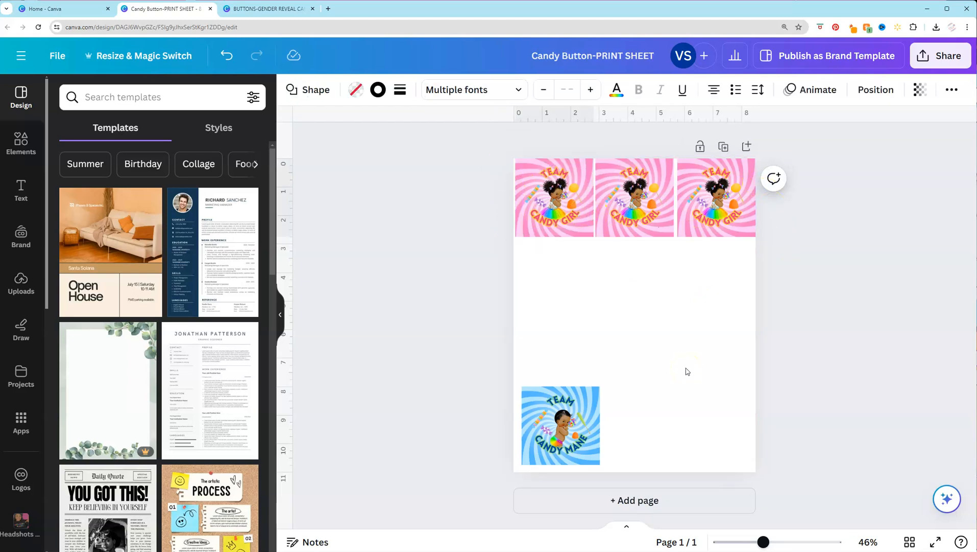
left_click(717, 218)
left_click_drag(718, 217, 718, 218)
left_click_drag(833, 280, 470, 146)
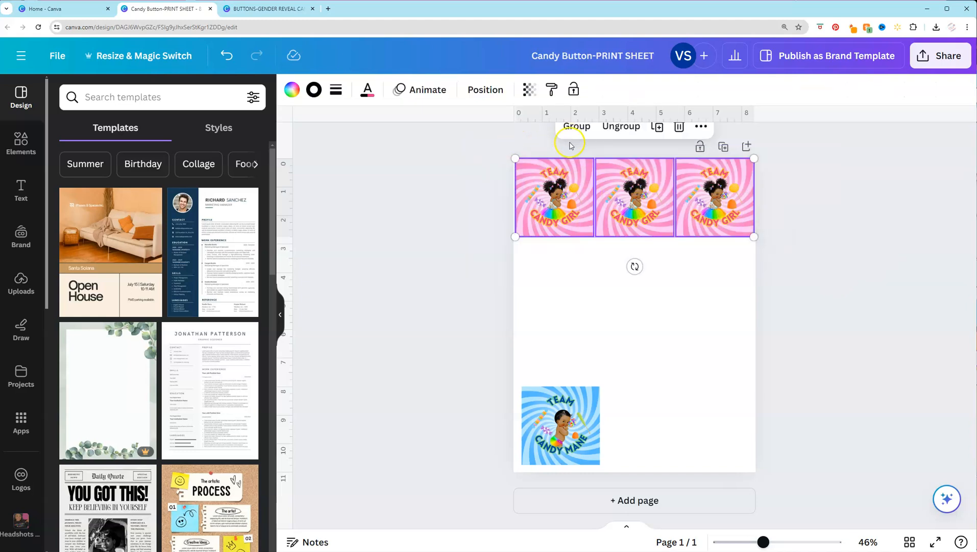
left_click(576, 127)
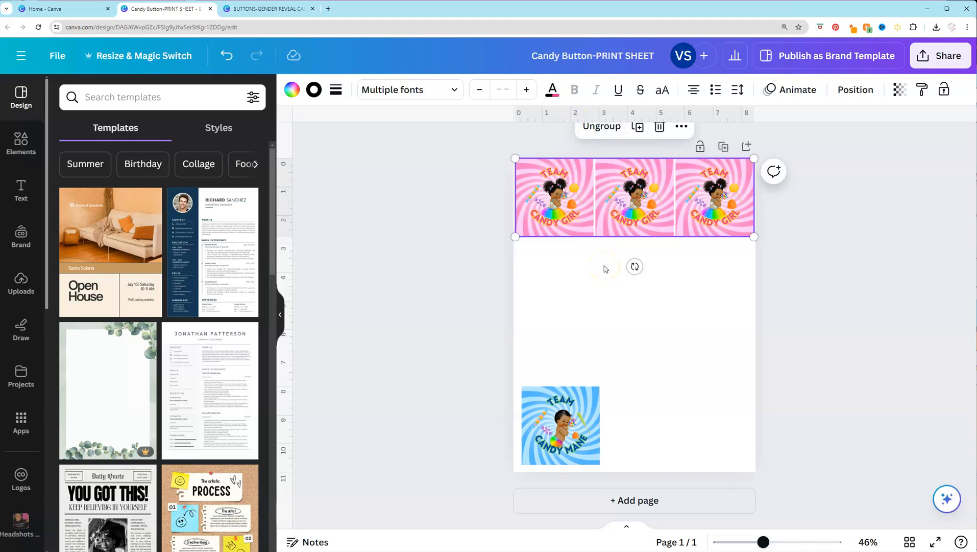
- Duplicate the grouped pink row and align the copy directly beneath the original
key("ctrl+d")
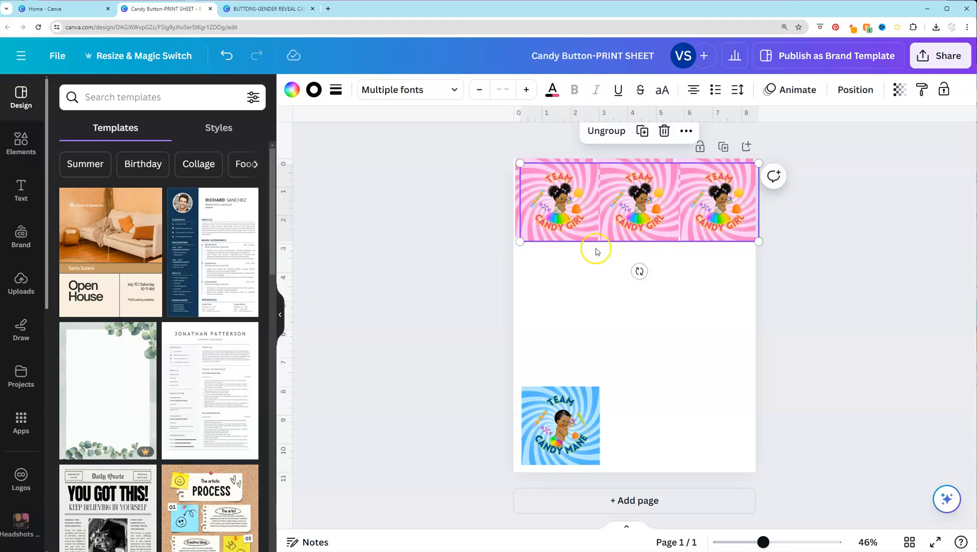
left_click_drag(644, 203, 640, 279)
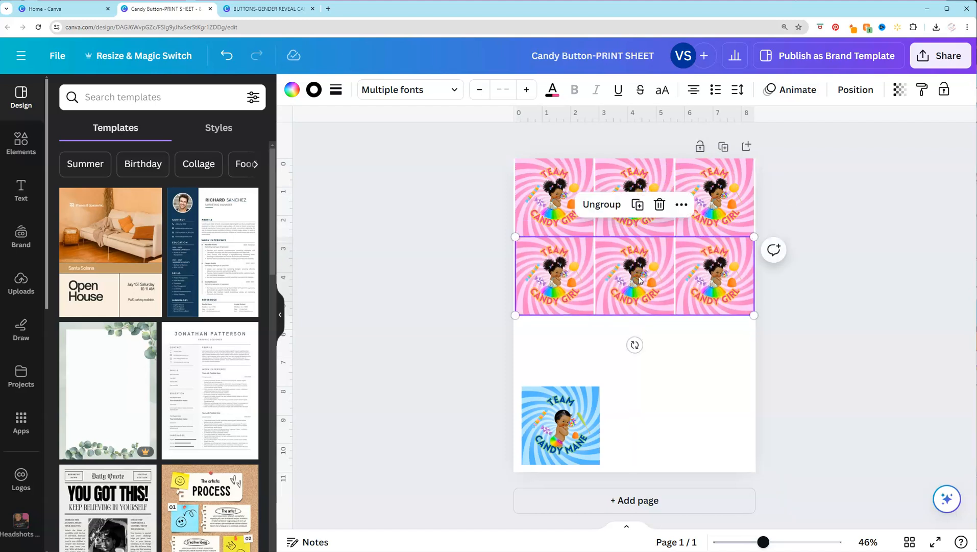
left_click(813, 330)
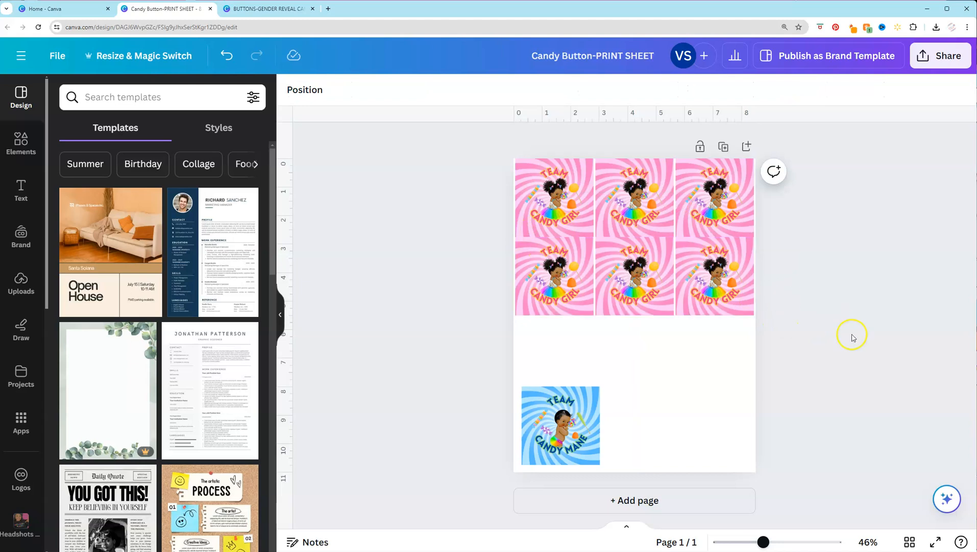
- Duplicate the blue button into two rows of three, filling the page below the pink rows
mouse_move(571, 428)
left_mouse_down()
mouse_move(564, 404)
mouse_move(593, 414)
mouse_move(566, 434)
left_mouse_up()
left_click_drag(565, 435, 726, 434)
left_click(740, 462)
left_click_drag(726, 435, 629, 355)
left_click(531, 456)
left_click(715, 439, "shift")
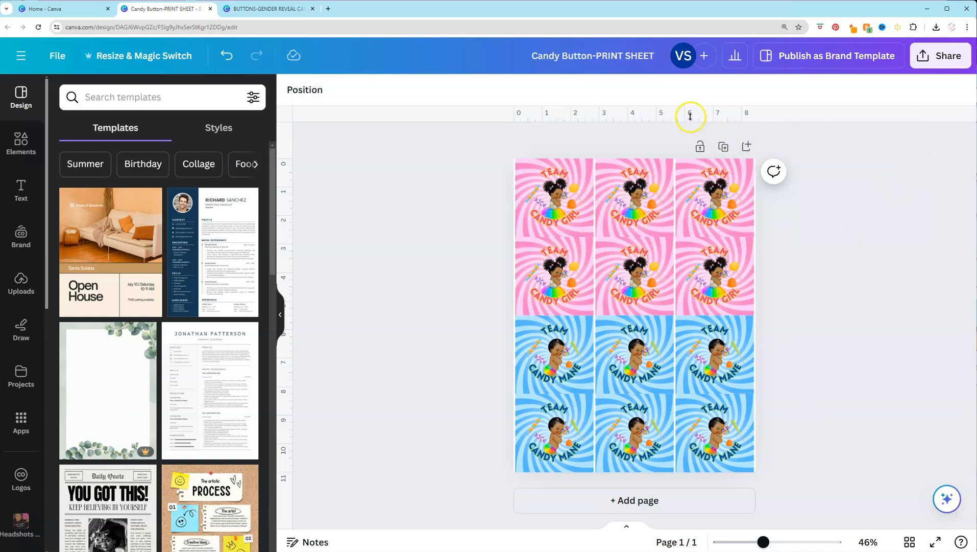
- Download the print sheet as a PDF Print file with Flatten PDF enabled and the RGB color profile
left_click(947, 63)
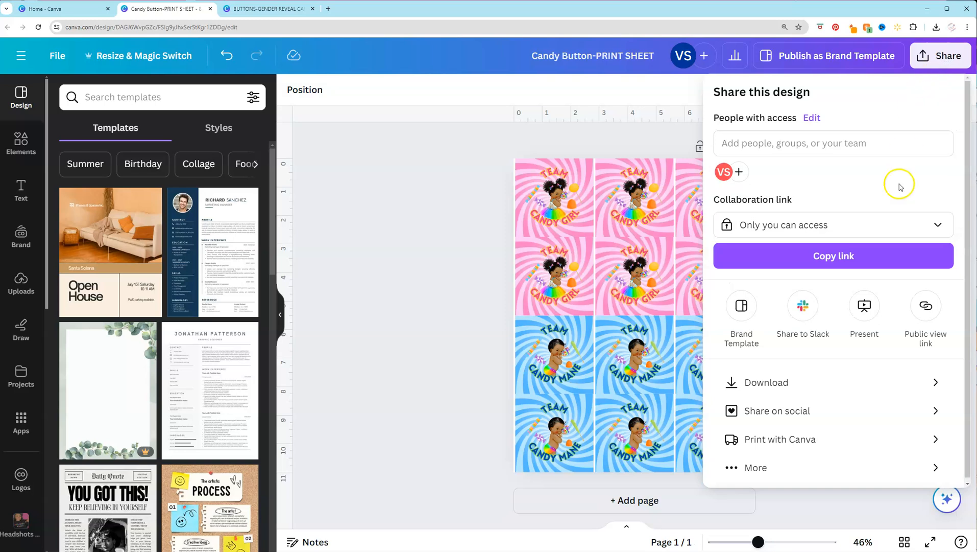
left_click(851, 385)
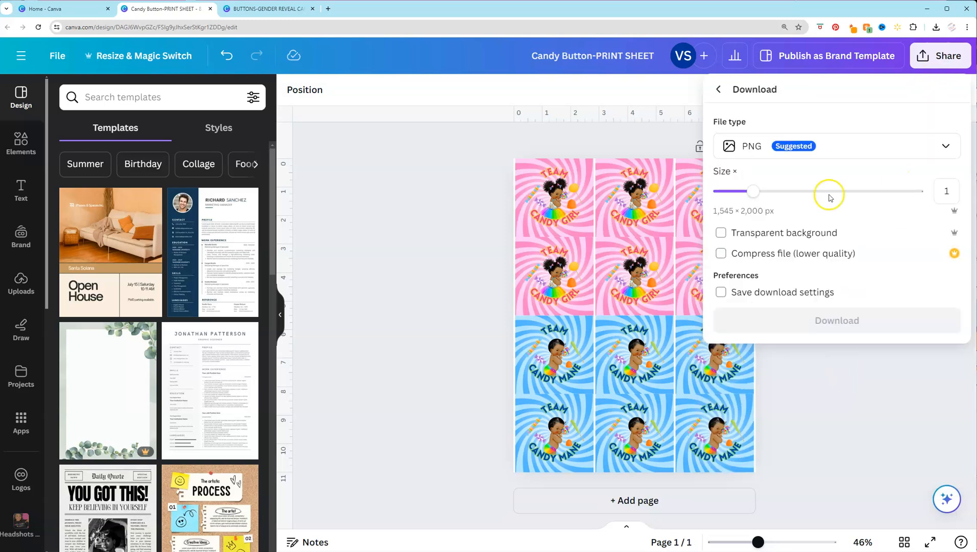
left_click(831, 150)
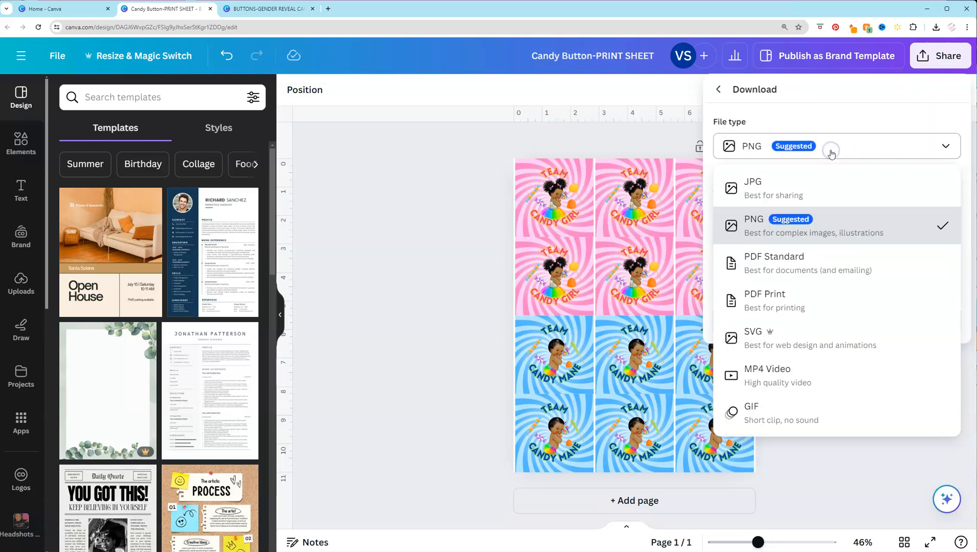
left_click(819, 305)
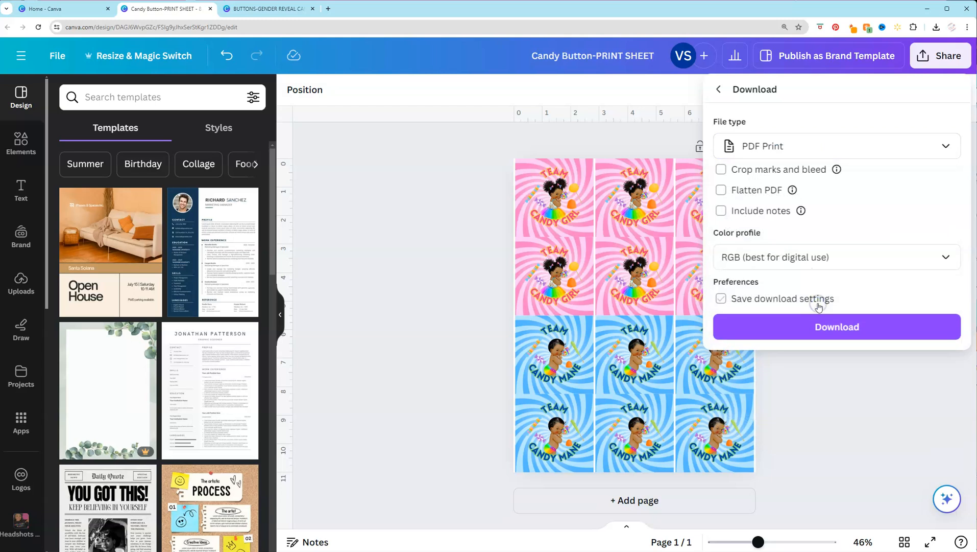
left_click(737, 191)
left_click(724, 190)
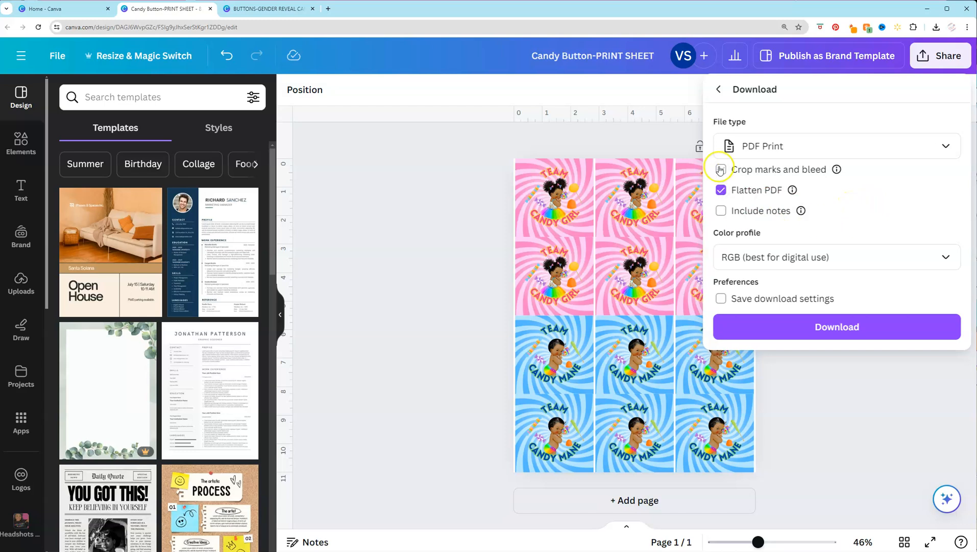
left_click(739, 327)
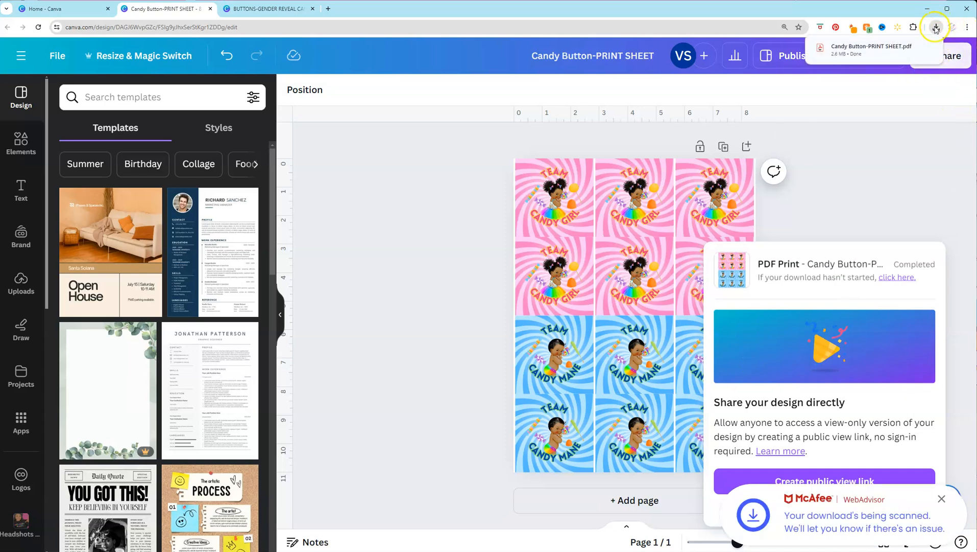
- Open the downloaded Candy Button-PRINT SHEET.pdf in the browser and bring up its print settings
left_click(935, 29)
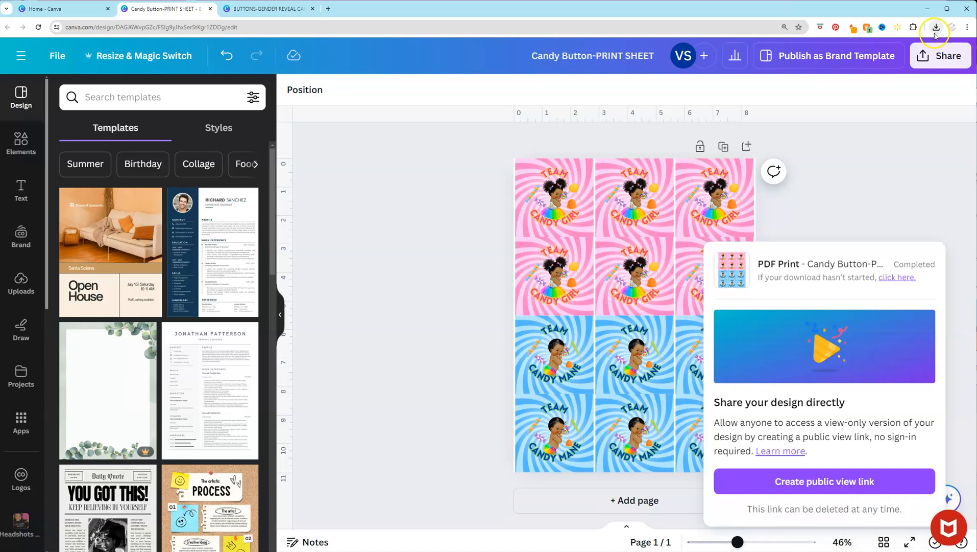
left_click(935, 29)
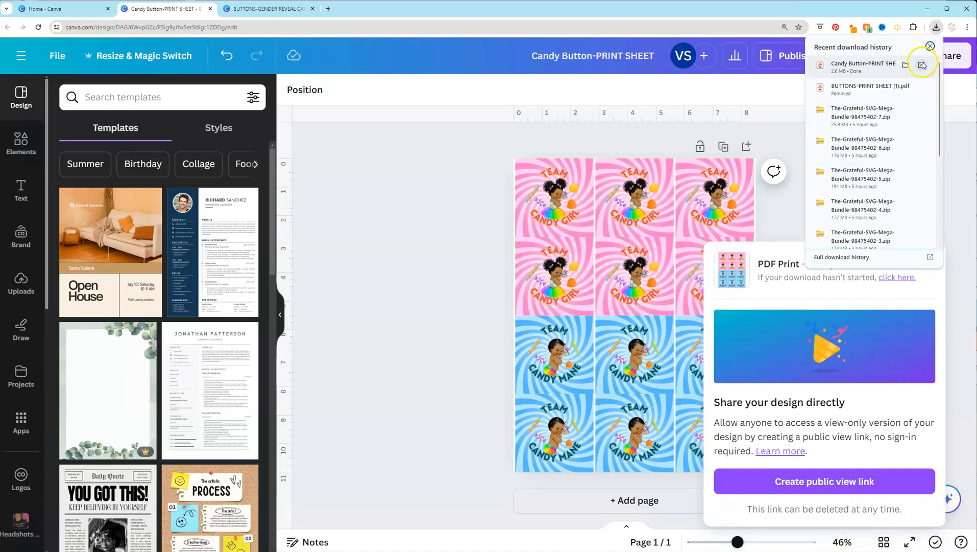
left_click(917, 65)
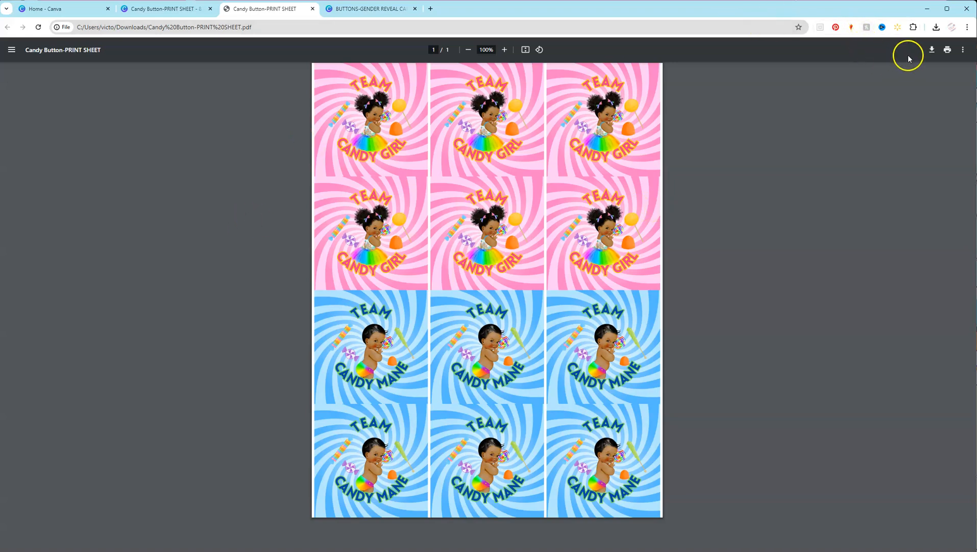
left_click(948, 51)
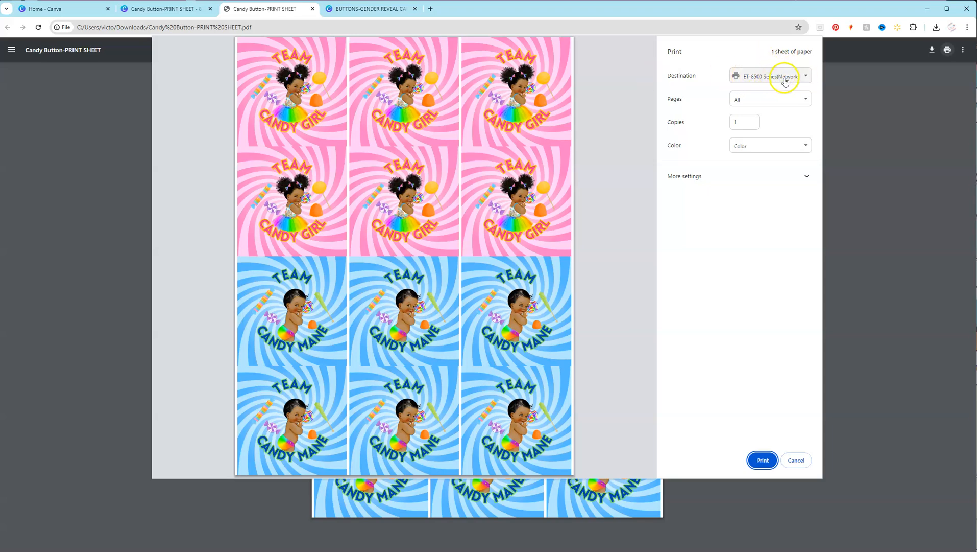
- Preview the sheet with the Fit to printable area and Fit to paper scales, and return the scale to Default
left_click(732, 176)
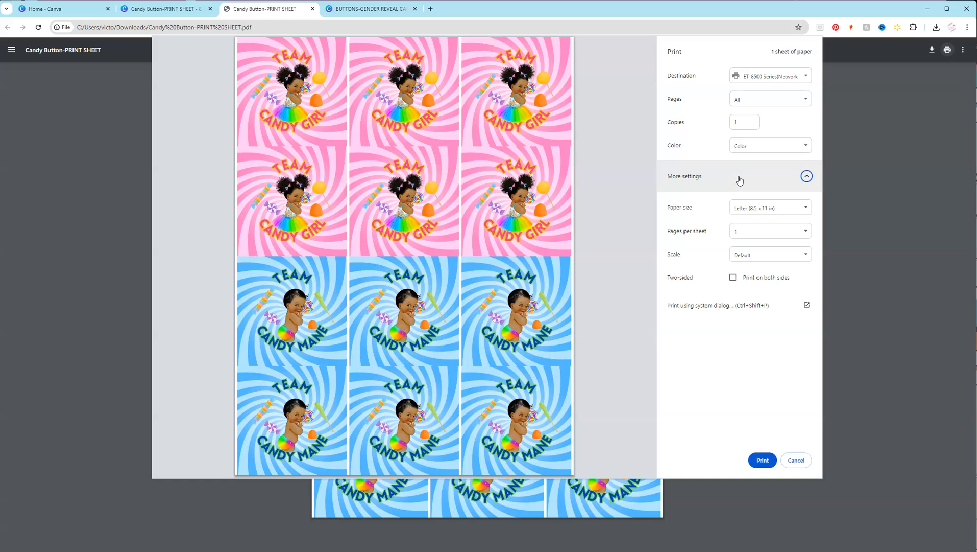
left_click(765, 259)
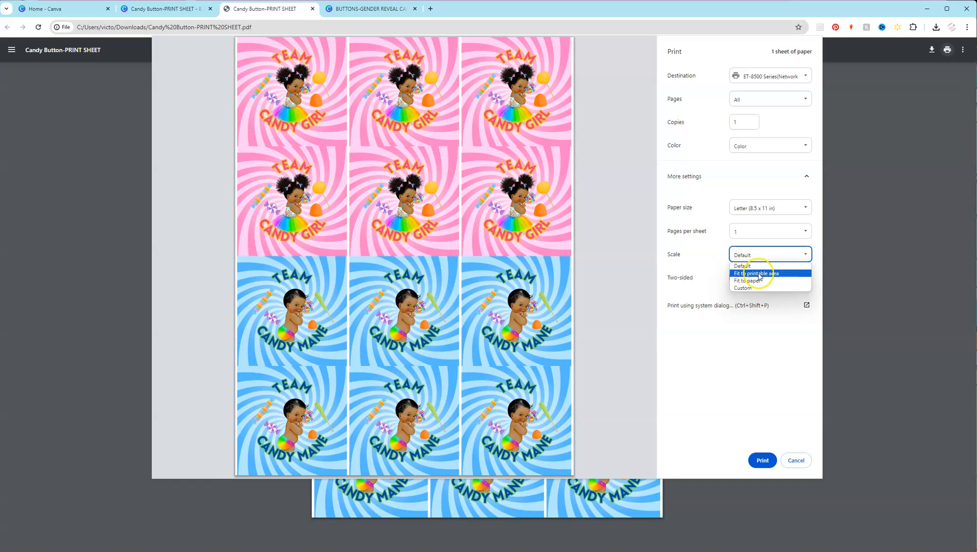
left_click(761, 274)
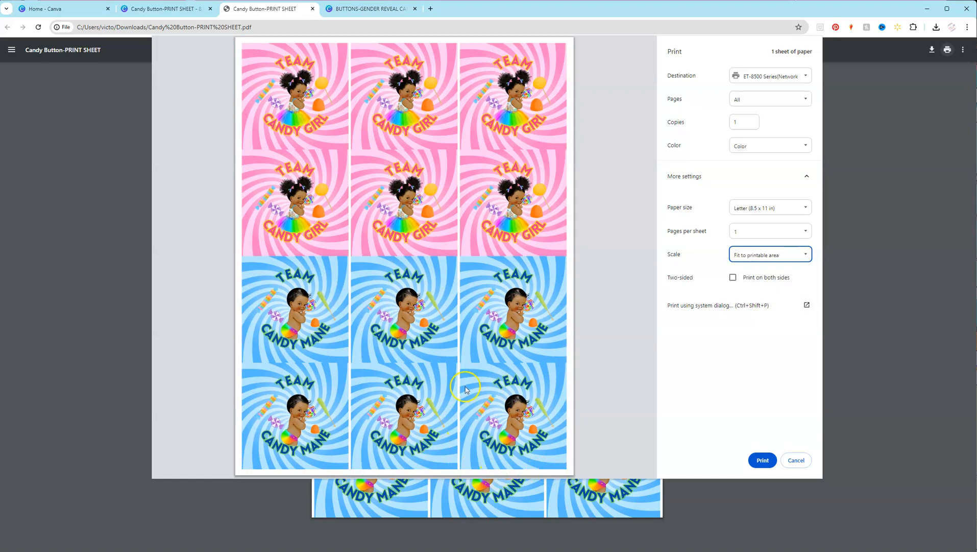
left_click(743, 254)
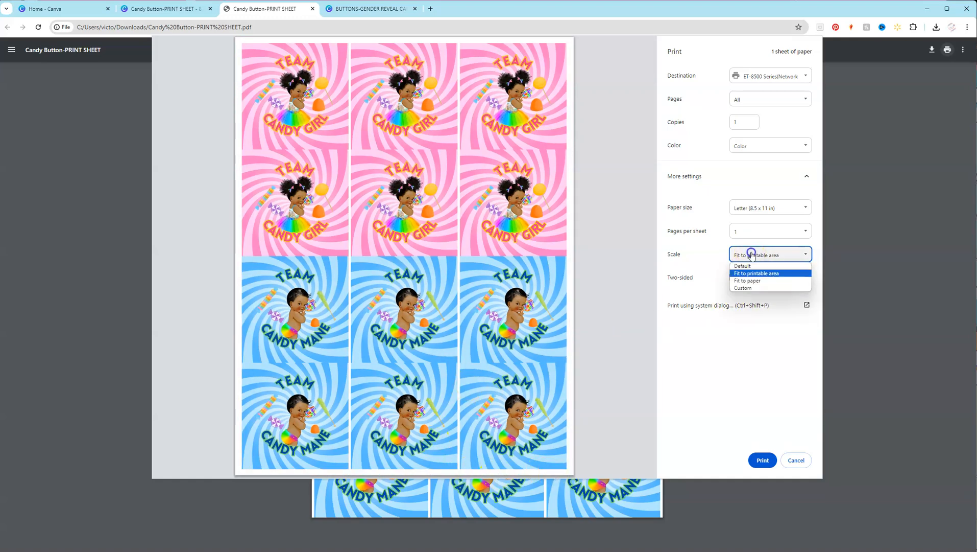
left_click(754, 281)
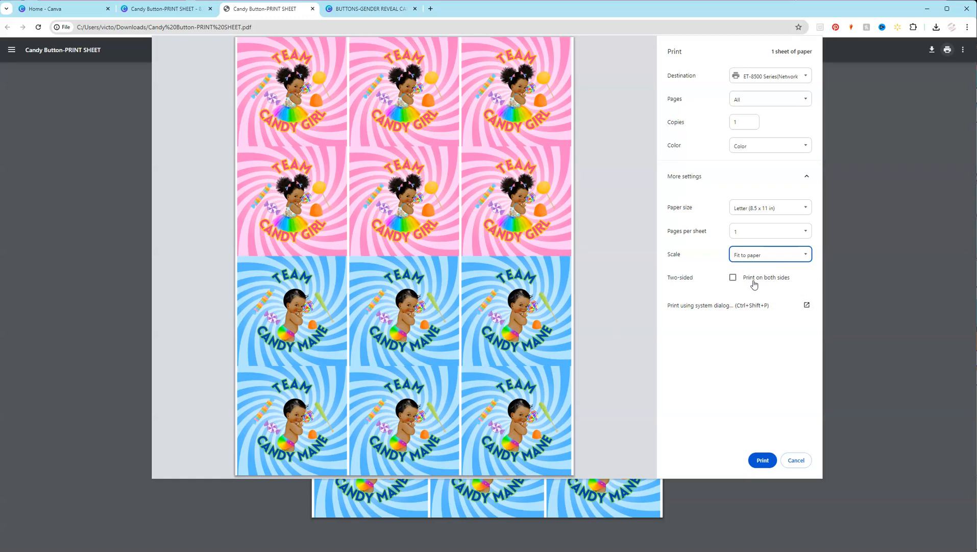
left_click(760, 255)
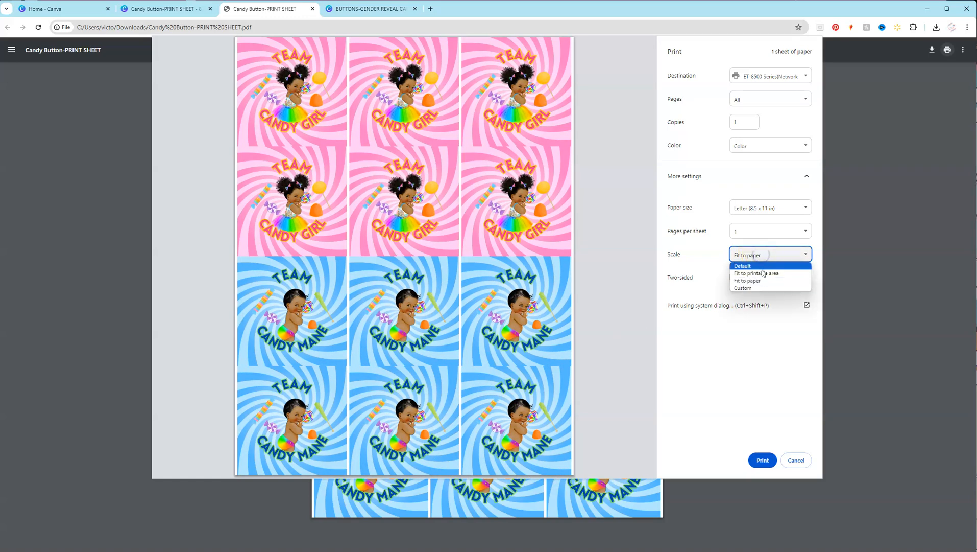
left_click(762, 266)
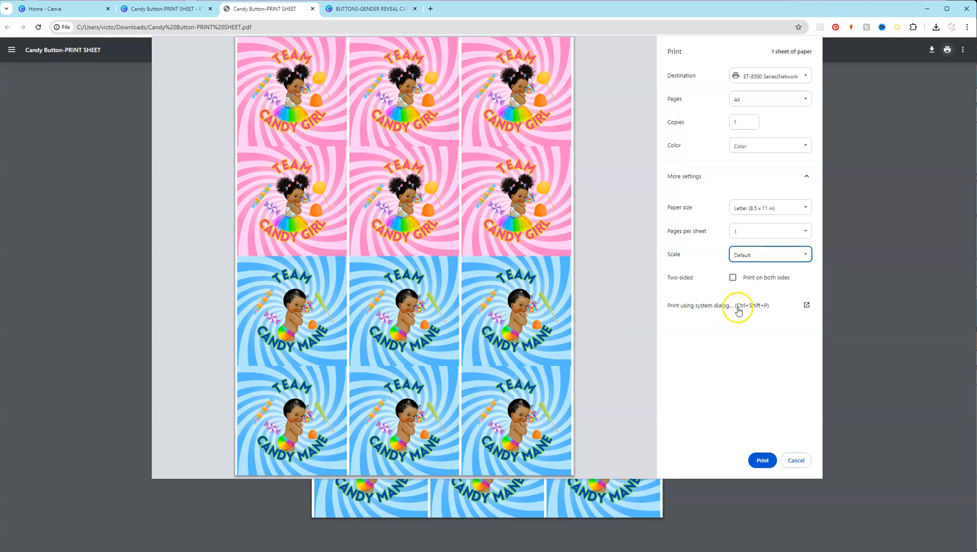
- Open the printer's preferences through the system print dialog, set the paper source to Cassette 2 and enable Borderless printing
left_click(720, 309)
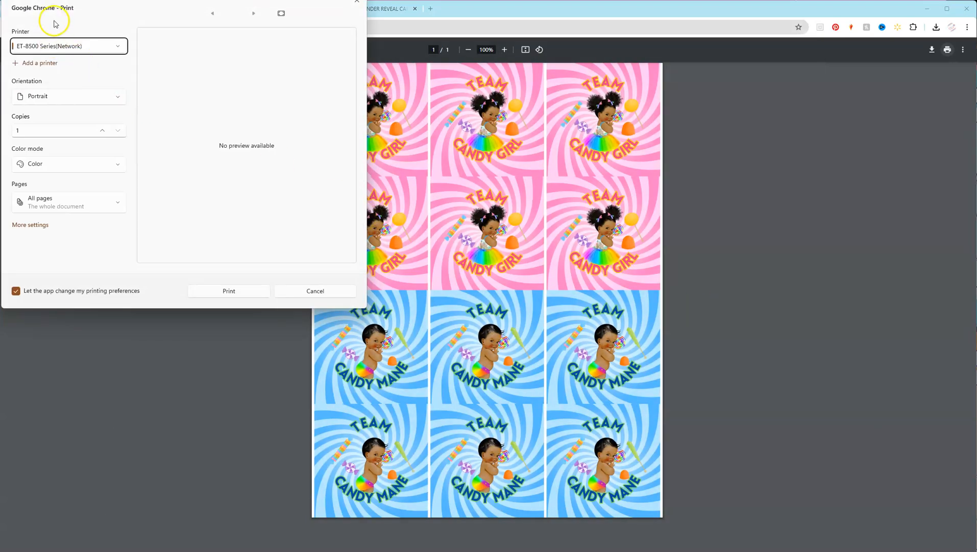
left_click(30, 226)
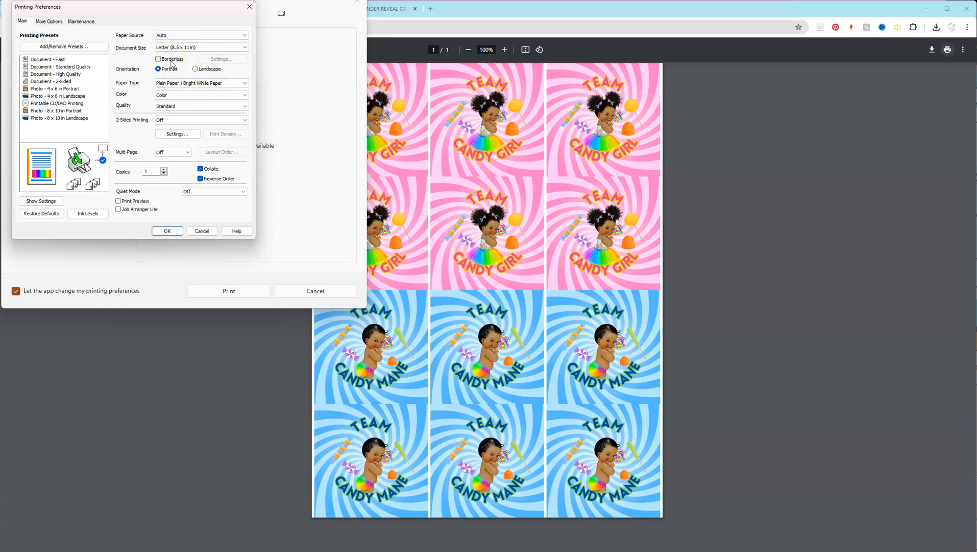
left_click(168, 35)
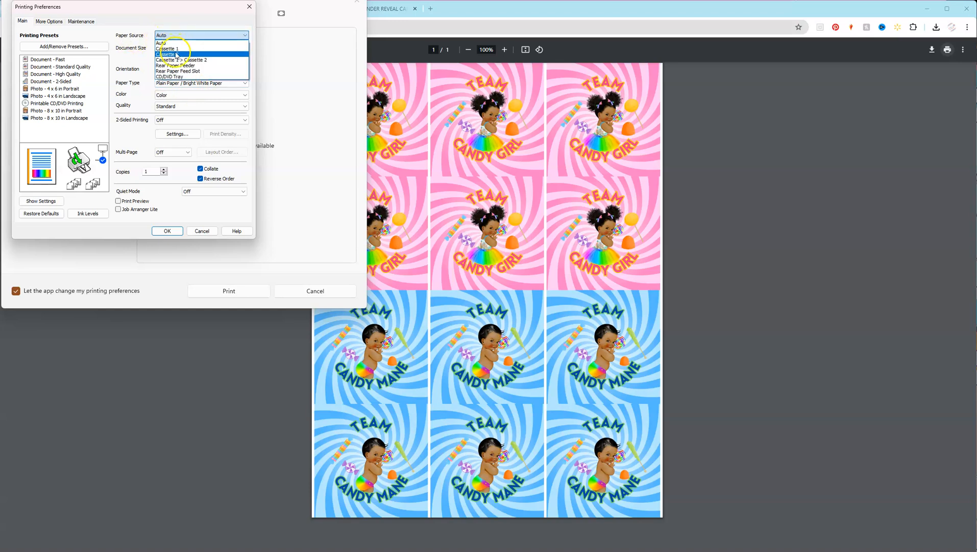
left_click(176, 54)
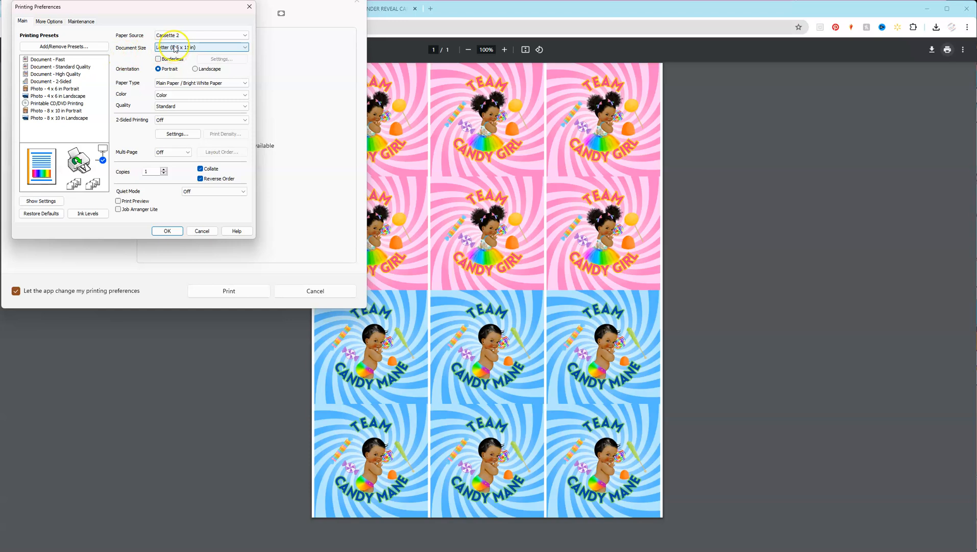
left_click(158, 60)
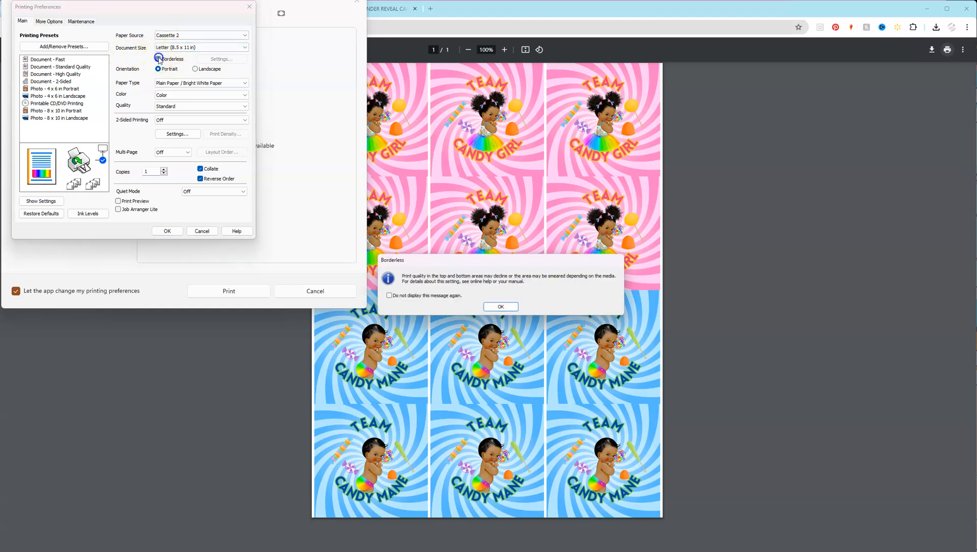
left_click(500, 308)
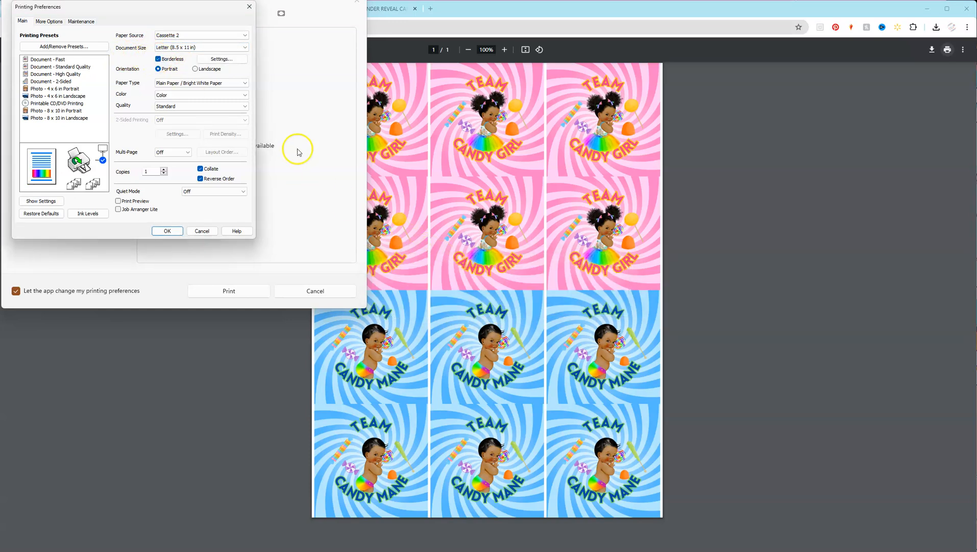
- Set the borderless method of enlargement to Retain Size
left_click(223, 59)
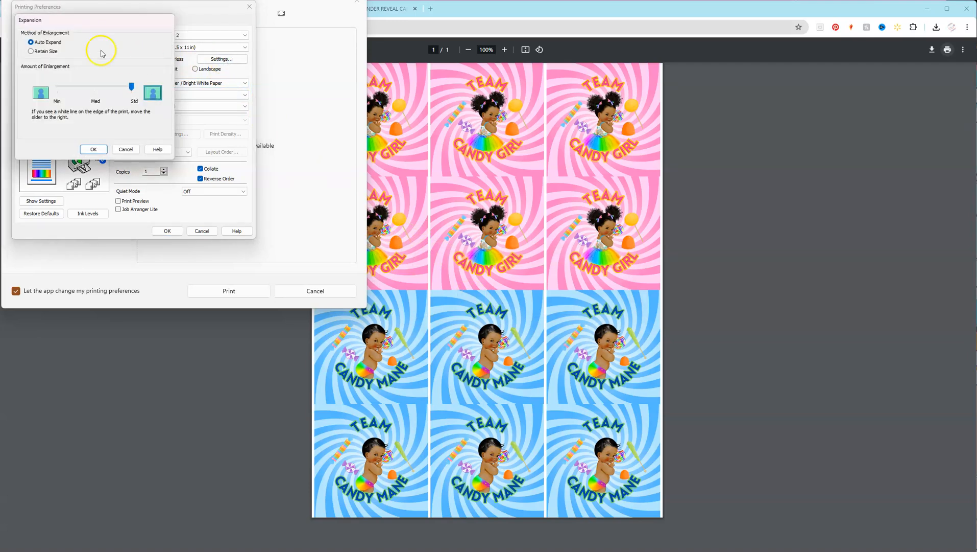
left_click(31, 52)
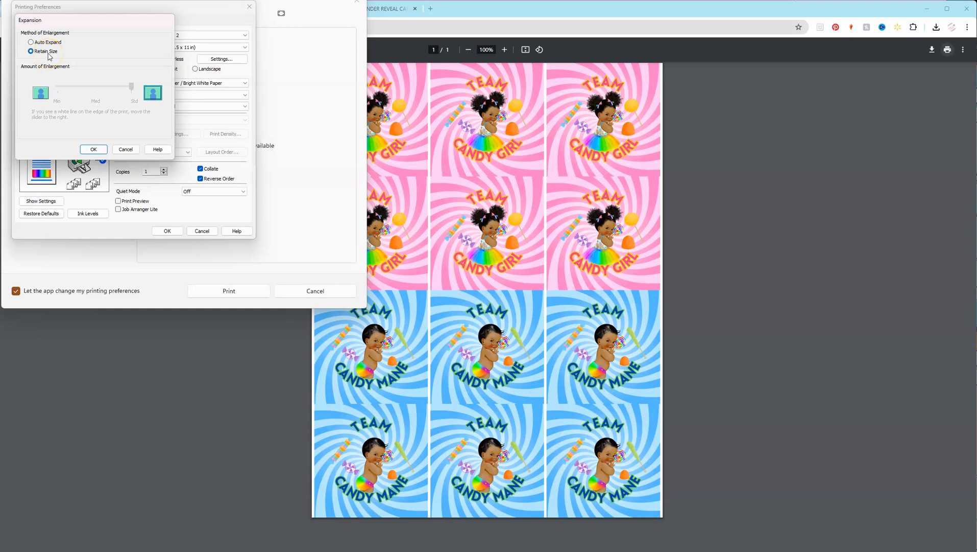
left_click(27, 63)
left_click(30, 43)
left_click(55, 86)
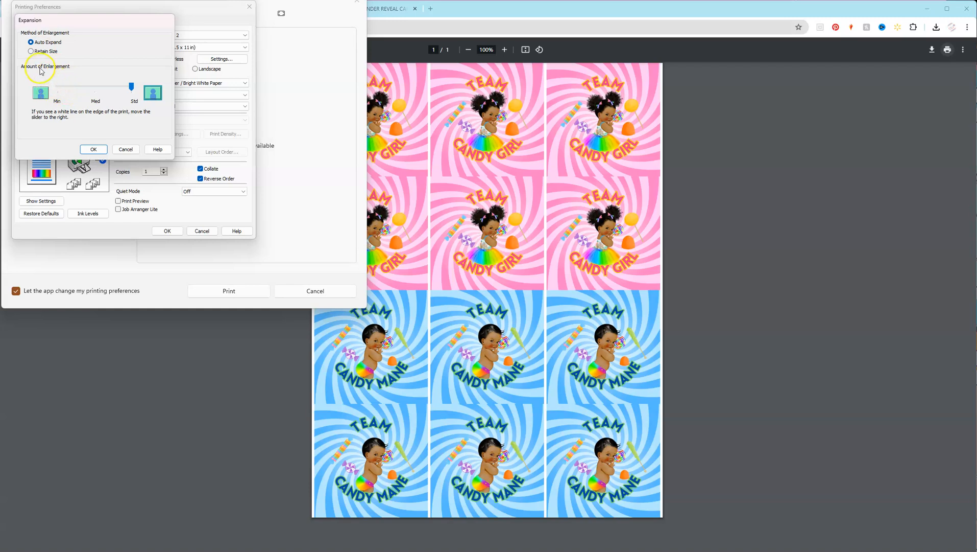
left_click(39, 52)
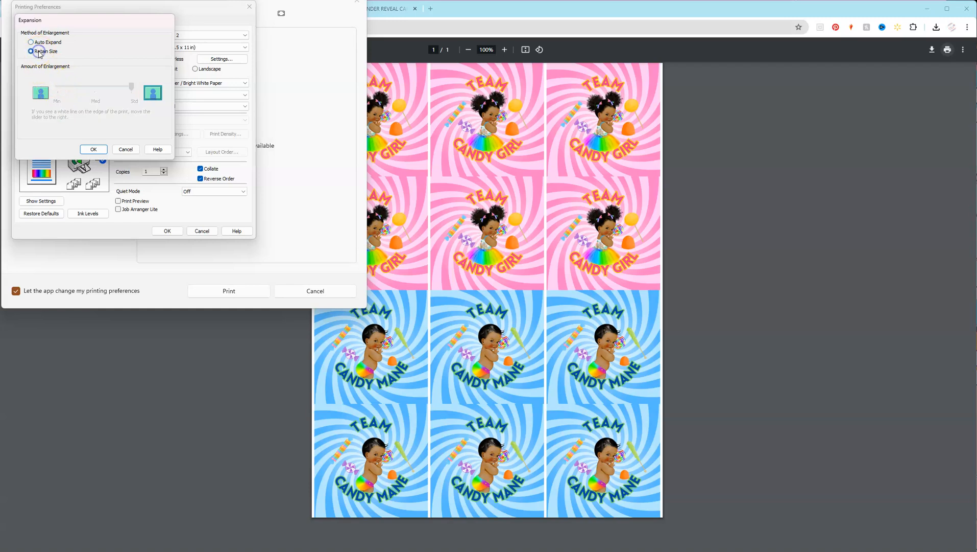
left_click(88, 149)
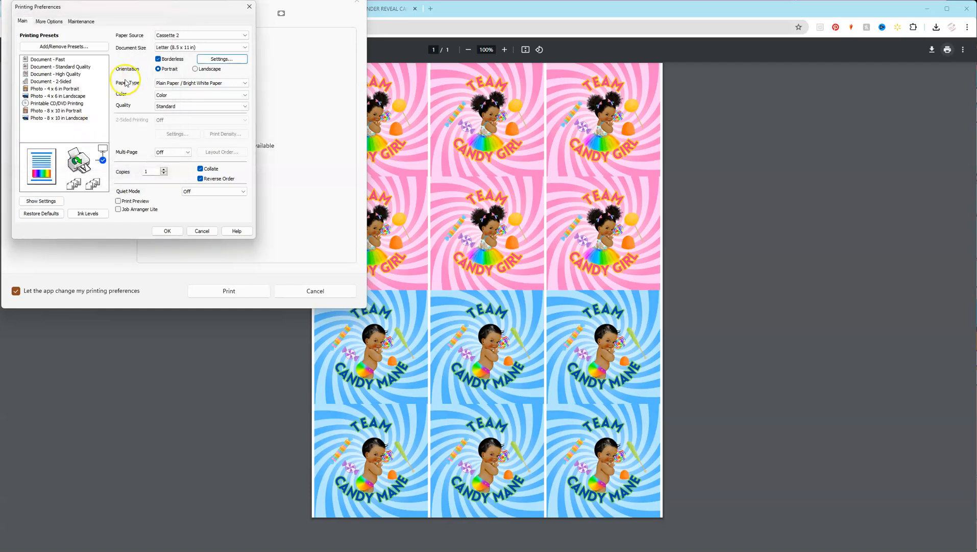
- Set the paper type to Photo Paper Glossy with Standard quality
left_click(220, 83)
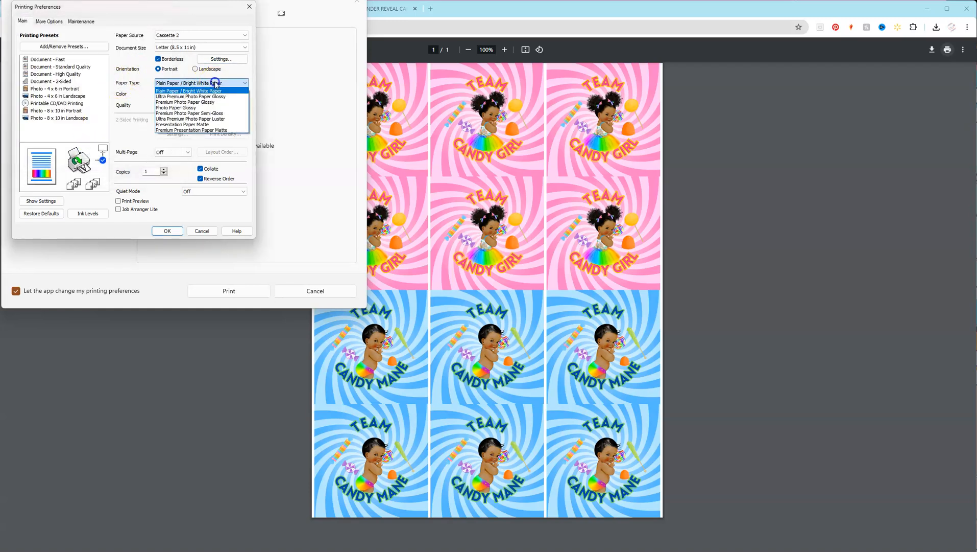
left_click(207, 108)
left_click(207, 107)
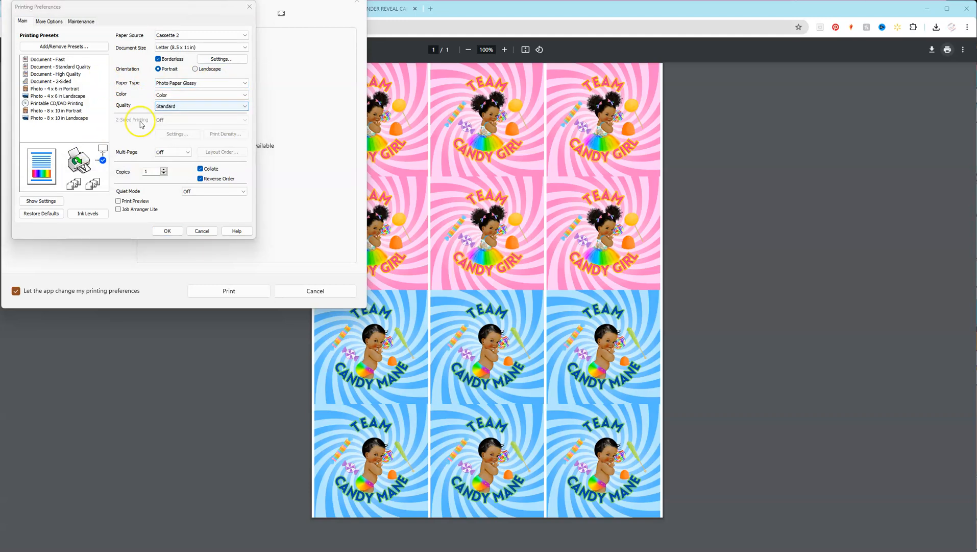
left_click(194, 113)
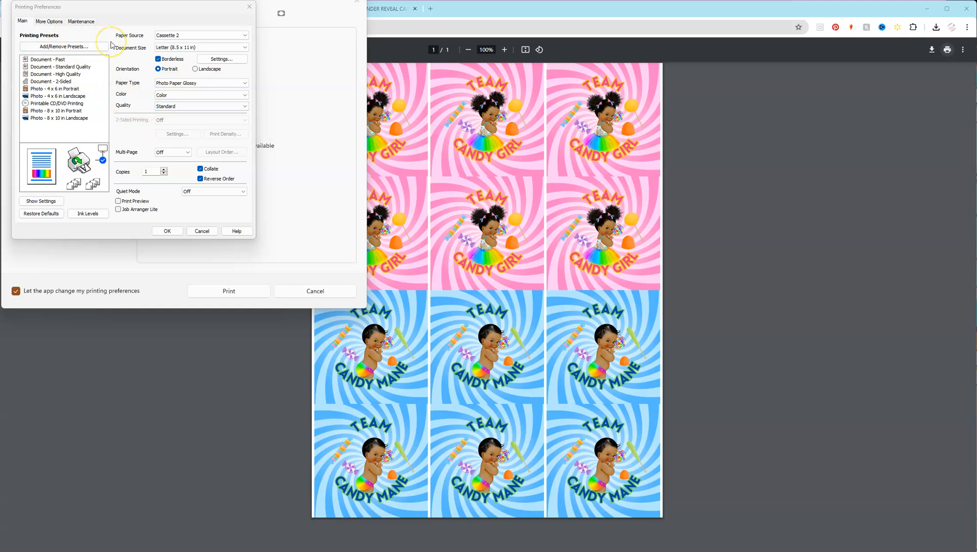
- Switch color correction to Custom and use Color Controls with the Adobe RGB color mode and gamma 2.2
left_click(51, 22)
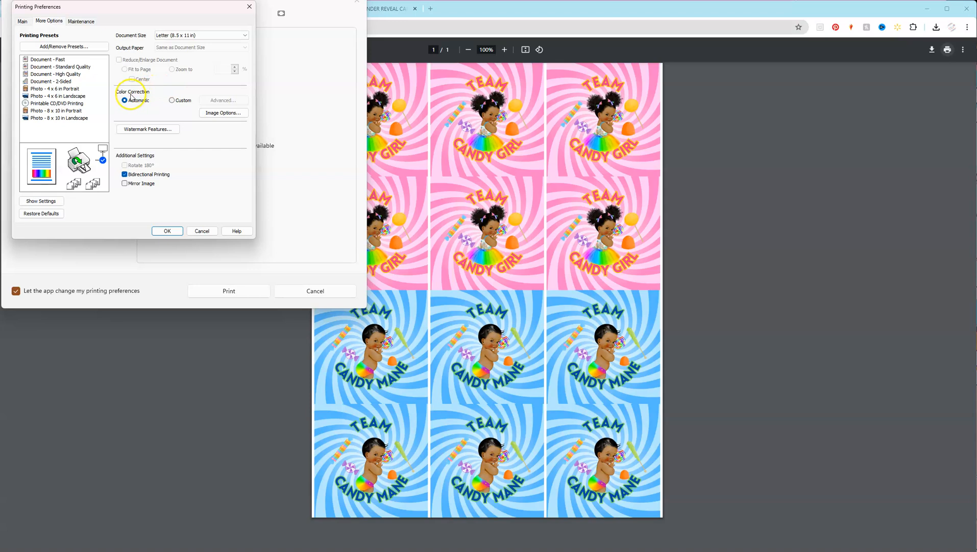
left_click(181, 104)
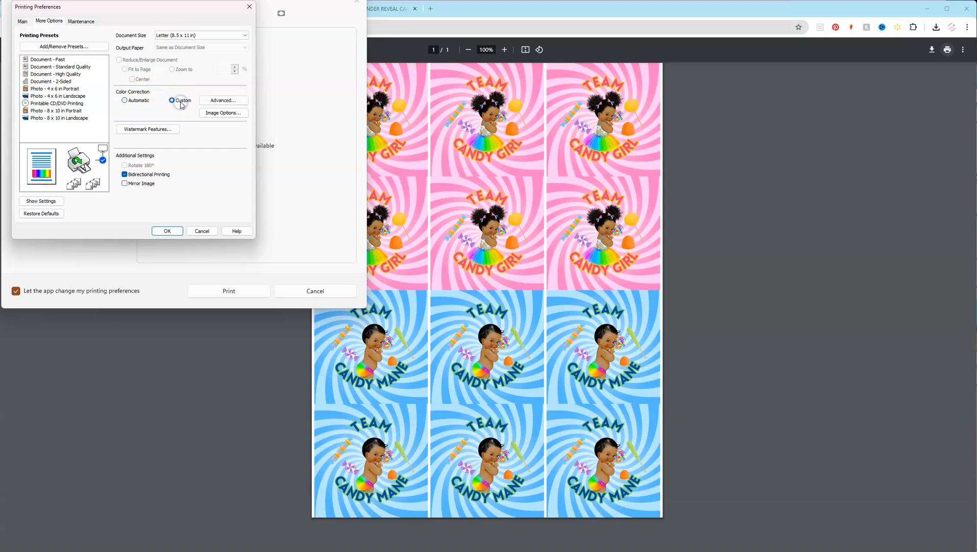
left_click(217, 100)
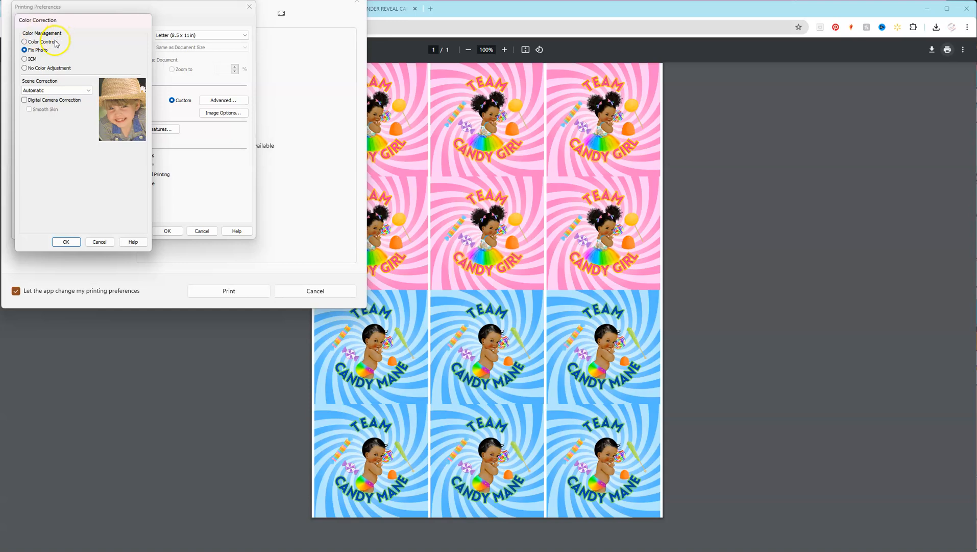
left_click(24, 42)
left_click(50, 80)
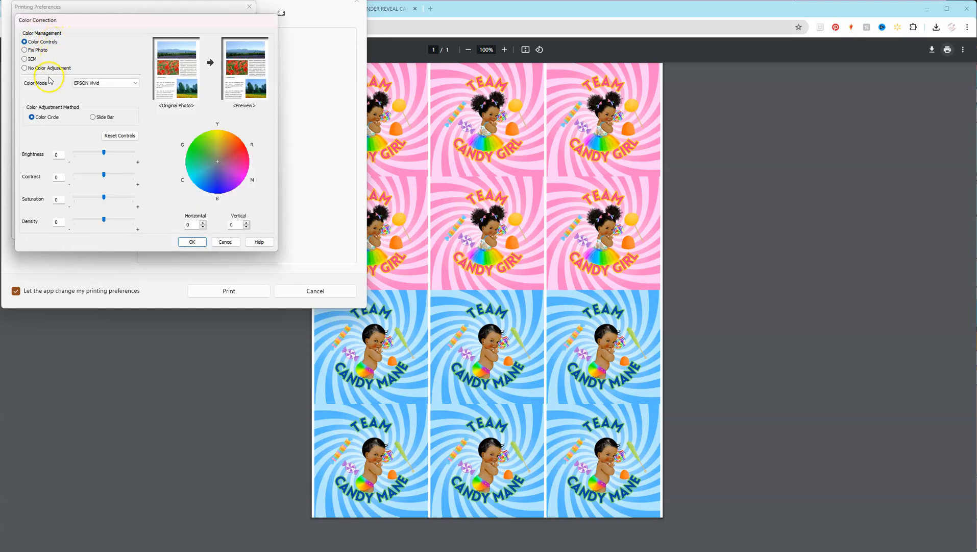
left_click(87, 83)
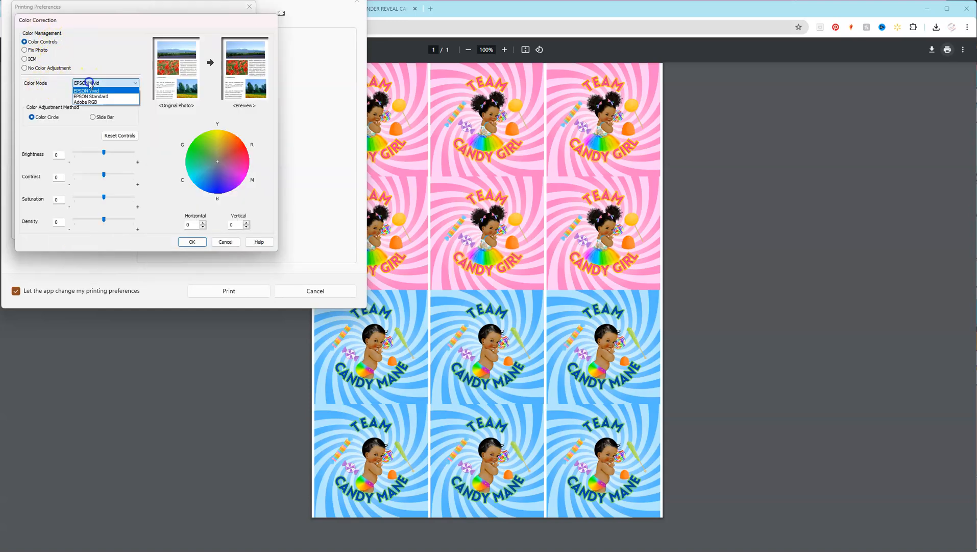
left_click(90, 101)
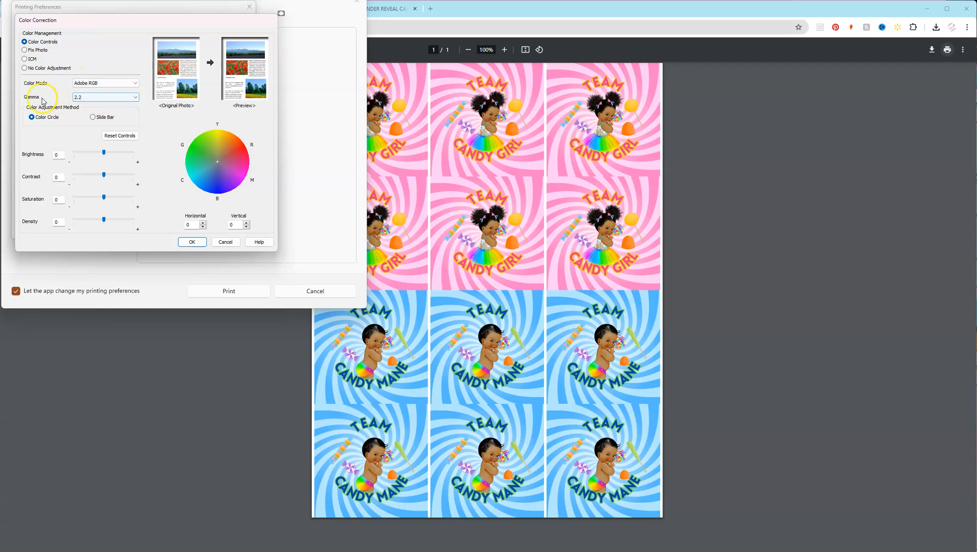
left_click(80, 100)
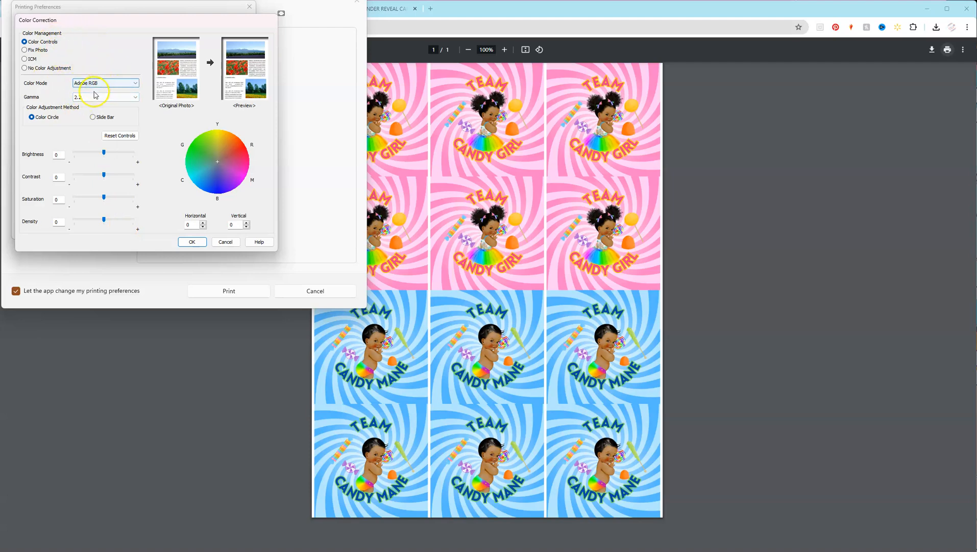
left_click(193, 242)
- Apply the printing preferences and print the button sheet on the ET-8500 Series(Network) printer
left_click(168, 229)
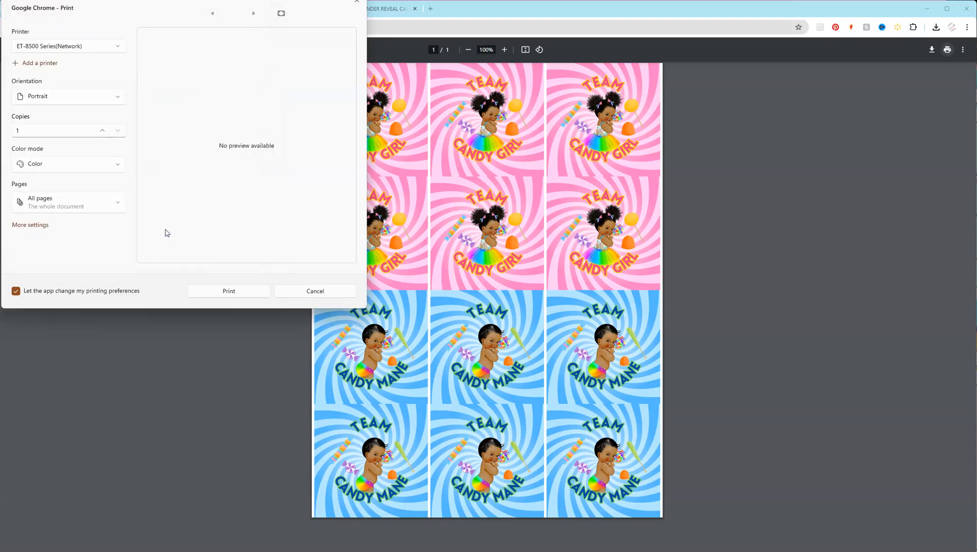
left_click(223, 294)
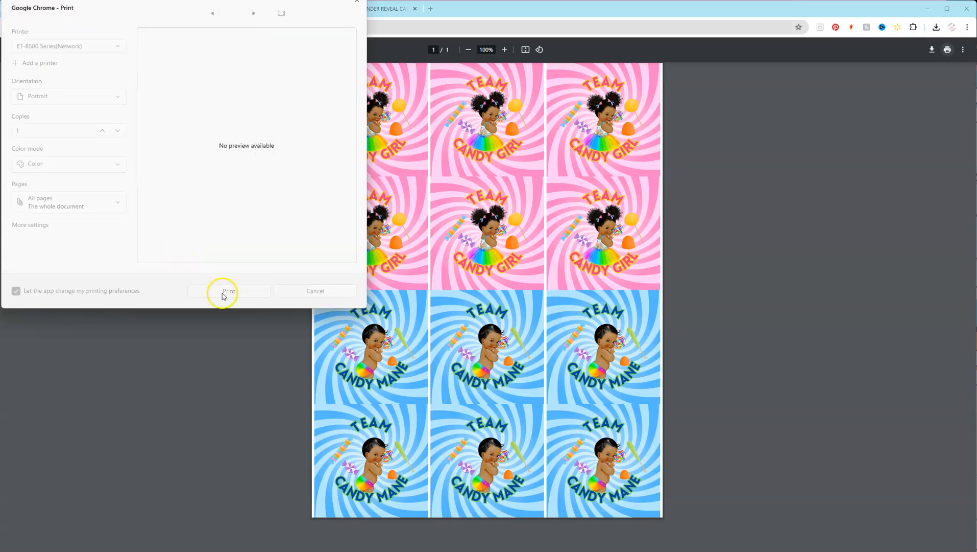